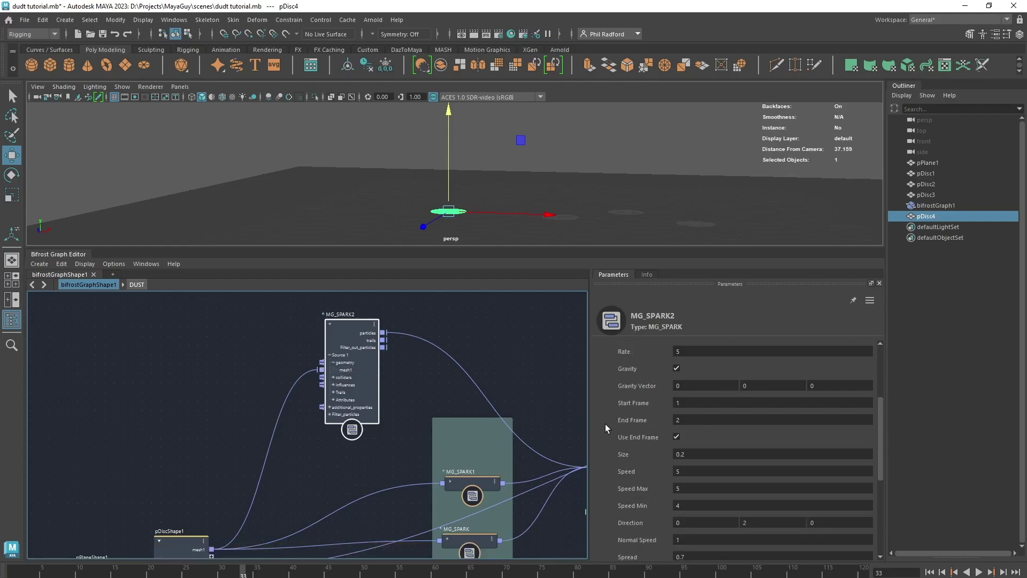
- Review the MG_SPARK2 emission, speed, age and particle filter parameters, and look over the disc emitters in the scene
scroll(636, 454, "down", 1)
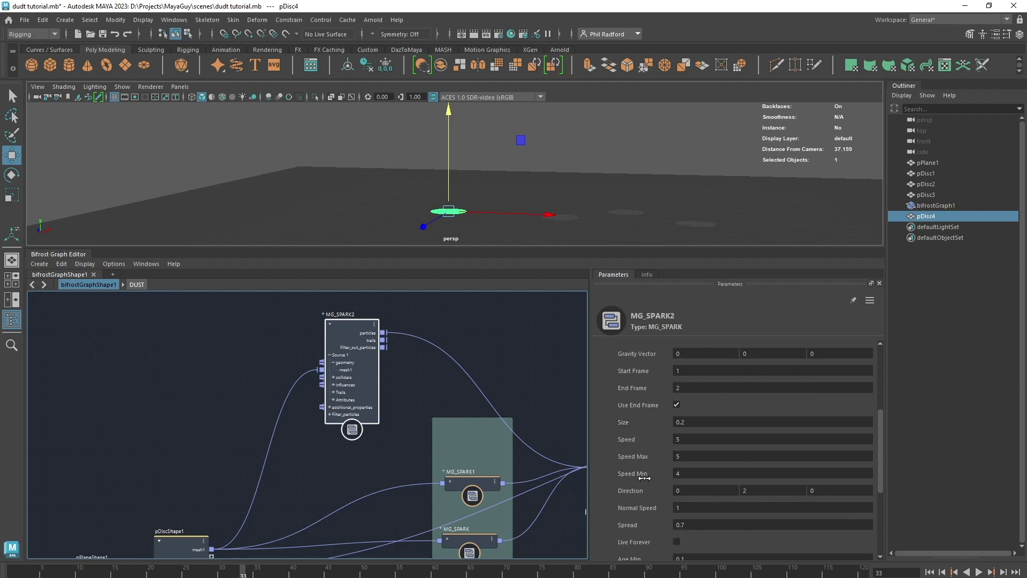
scroll(644, 478, "down", 1)
scroll(640, 525, "down", 3)
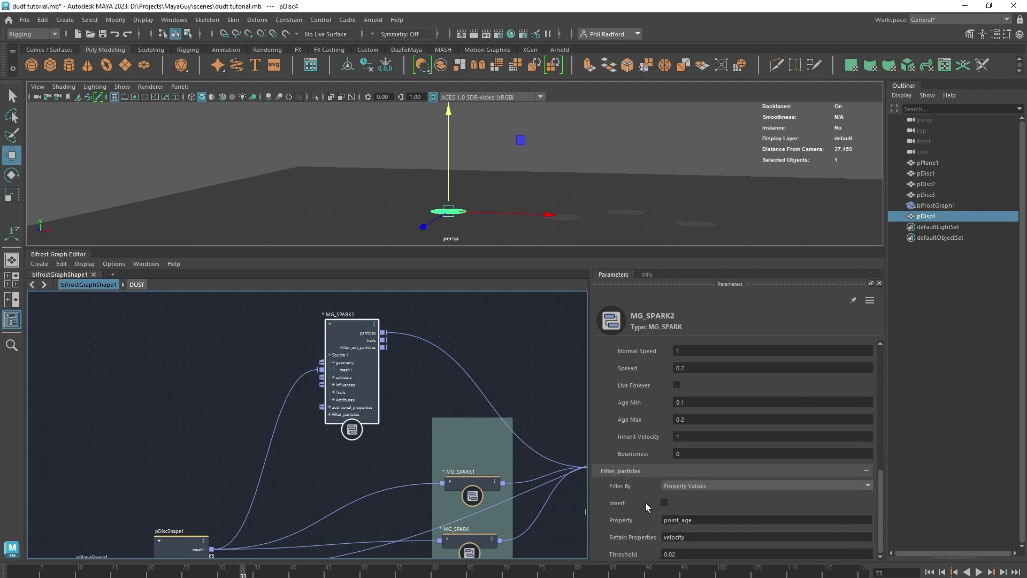
scroll(635, 445, "up", 5)
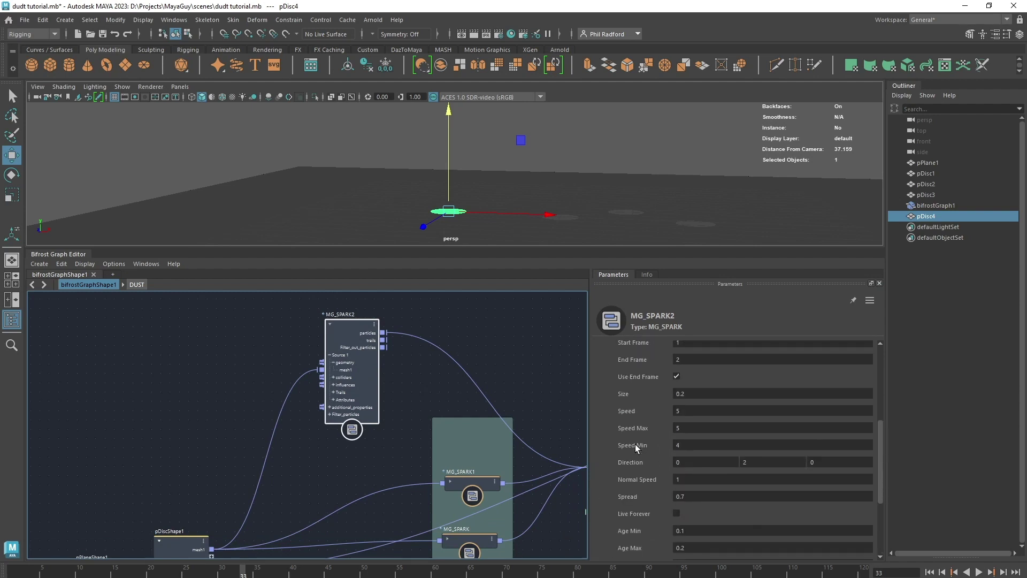
left_click_drag(343, 327, 297, 324)
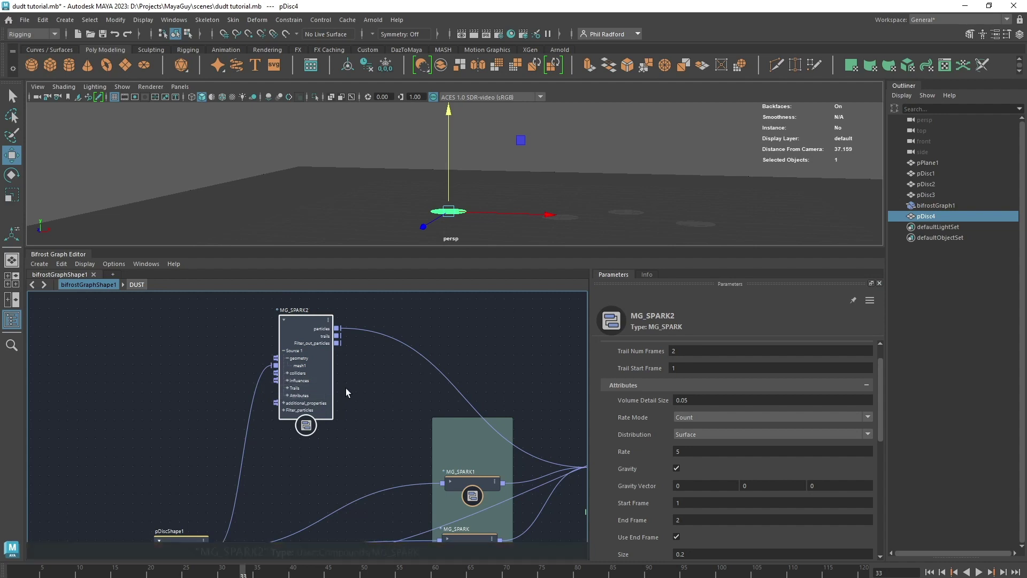
left_click_drag(310, 374, 314, 371)
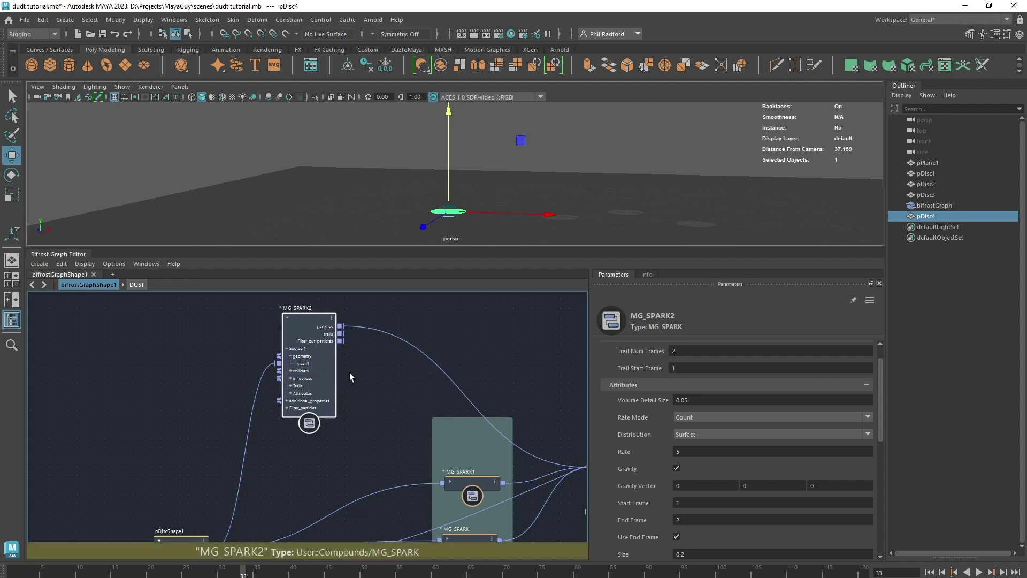
middle_click_drag(397, 380, 437, 345)
right_click_drag(438, 346, 426, 344, "alt")
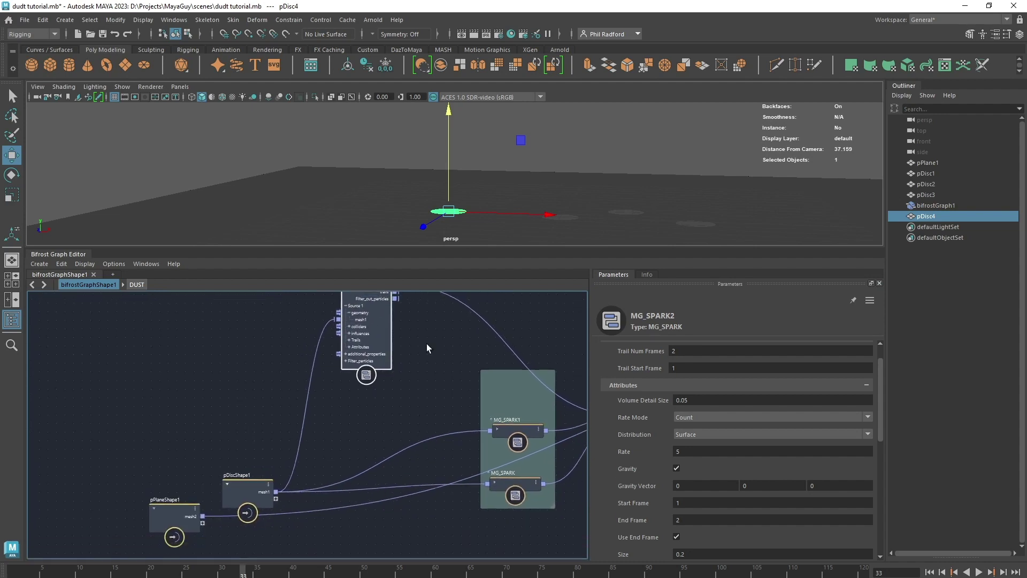
middle_click_drag(426, 352, 420, 392, "alt")
left_click_drag(358, 352, 390, 355)
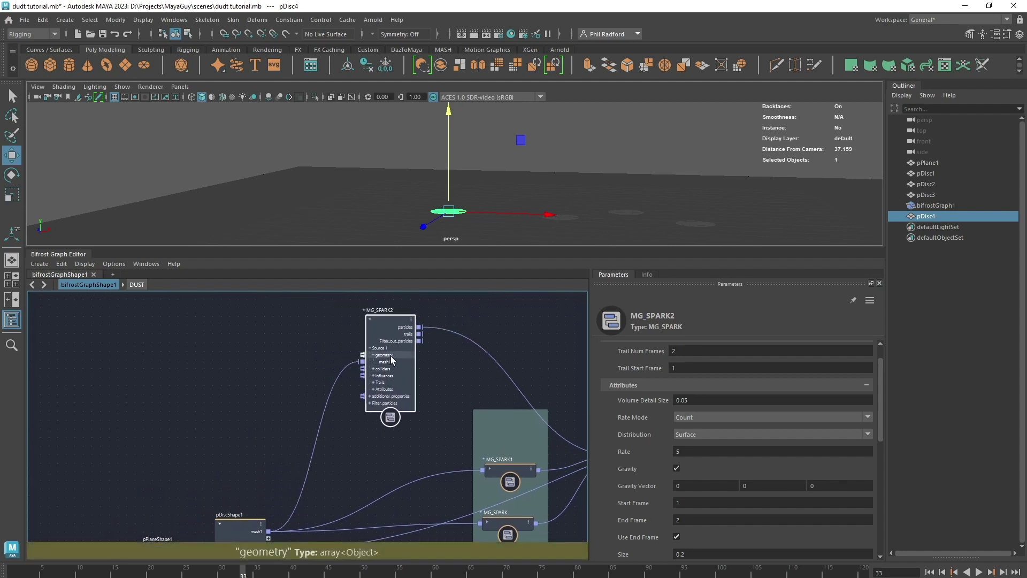
left_click_drag(614, 202, 631, 218, "alt")
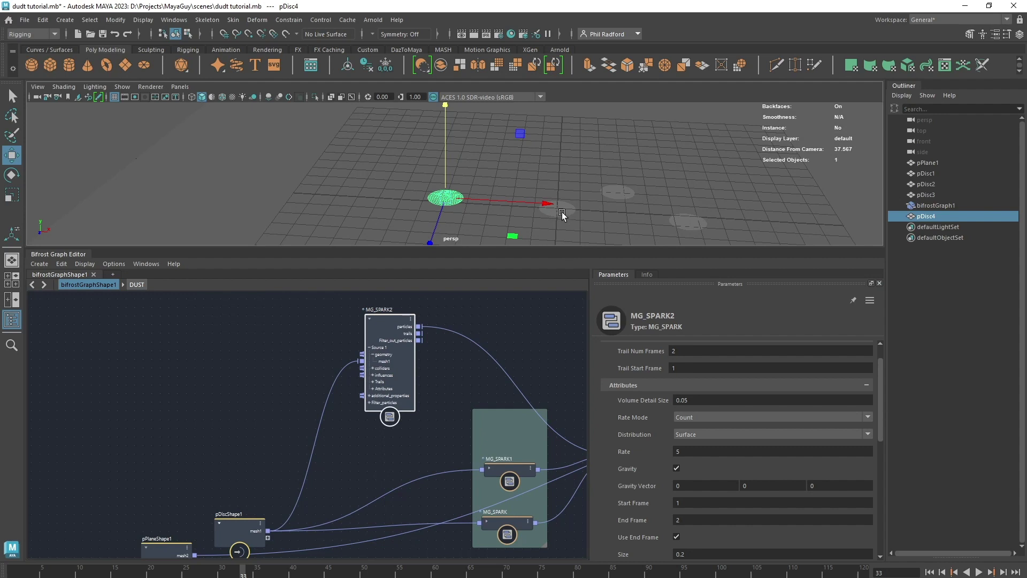
left_click_drag(562, 212, 575, 147, "alt")
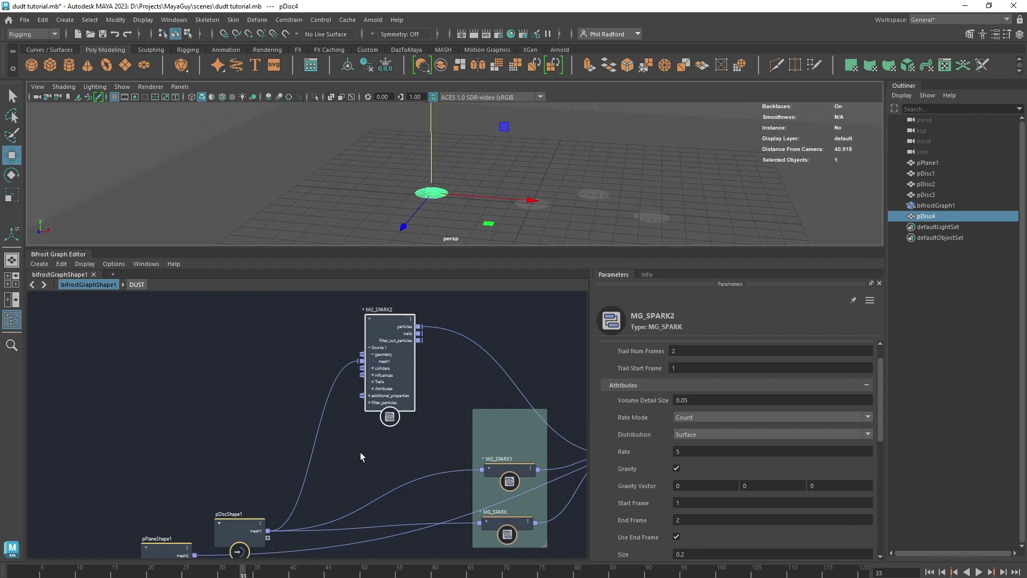
- Move the pDiscShape1 node higher in the graph, then collapse MG_SPARK2 and place it in the backdrop above MG_SPARK1
left_click_drag(244, 522, 233, 427)
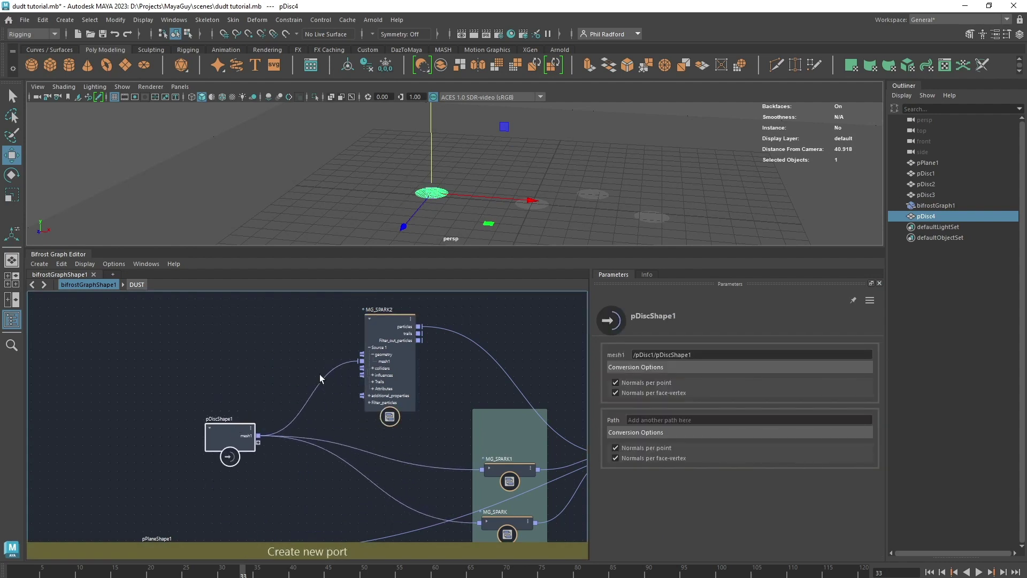
left_click_drag(371, 325, 483, 335)
scroll(712, 492, "down", 7)
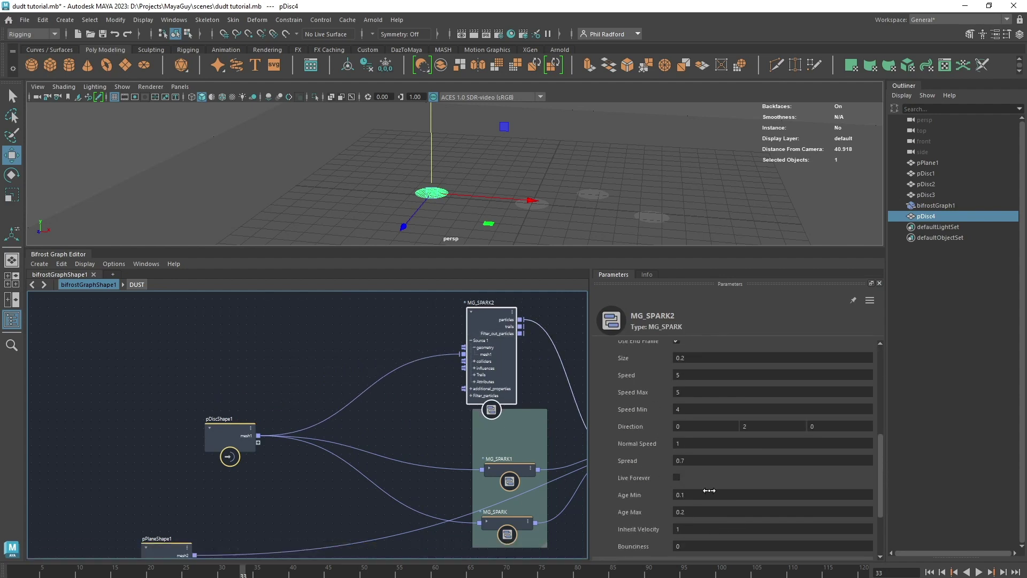
scroll(612, 500, "up", 5)
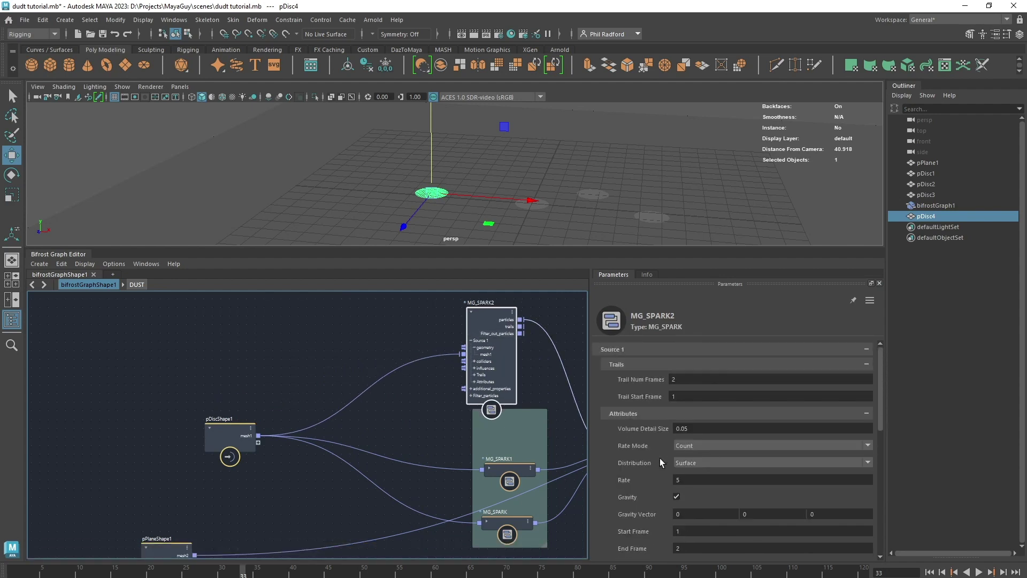
left_click(470, 312)
left_click_drag(481, 321, 502, 435)
- Inspect the MG_SPARK1 node's ports and parameters, and leave it collapsed beneath MG_SPARK2 in the backdrop
middle_click_drag(500, 372, 411, 253)
left_click(419, 359)
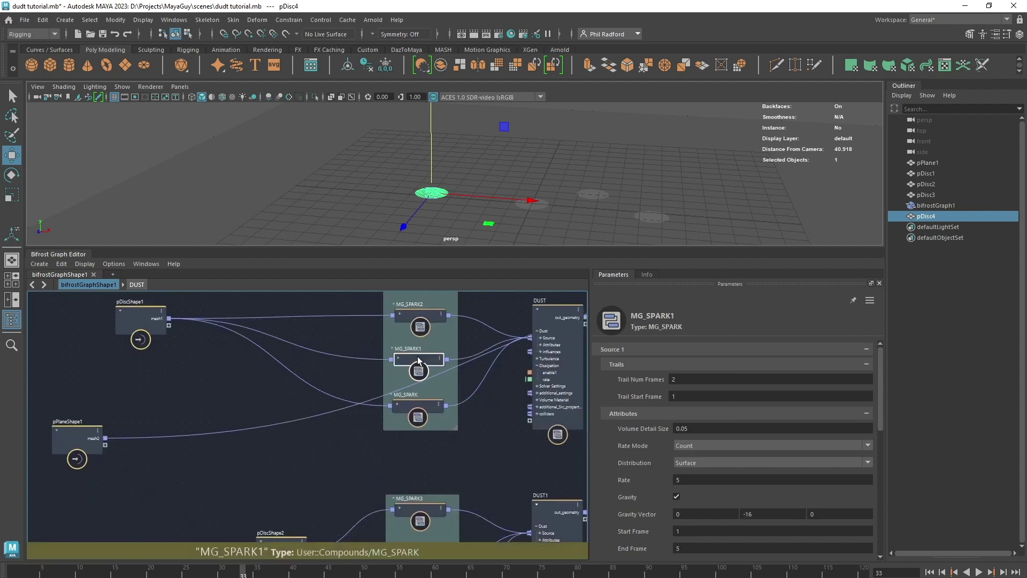
left_click(396, 358)
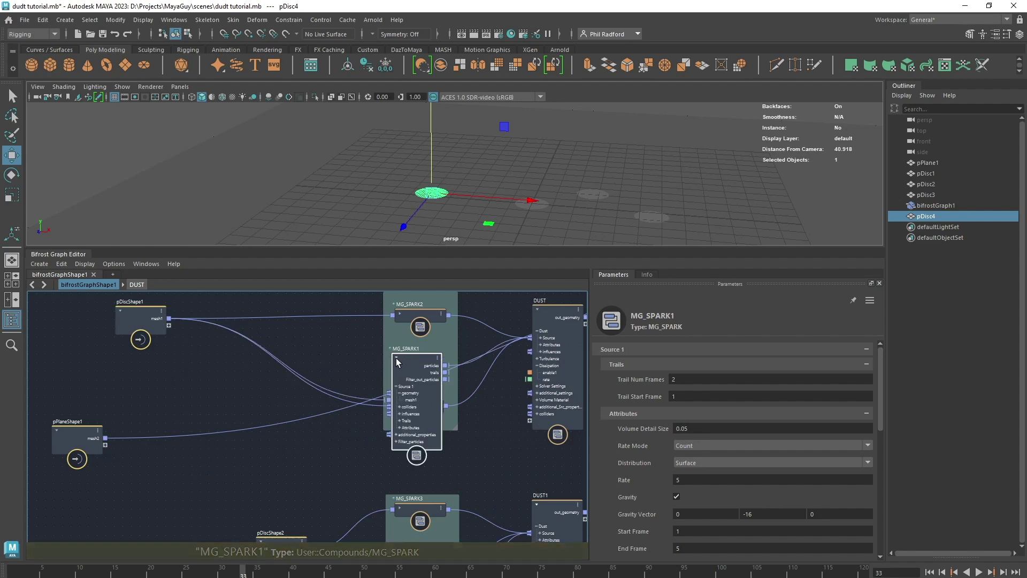
left_click(396, 358)
left_click_drag(412, 360, 415, 354)
- Move the first DUST node farther away from the spark nodes' backdrop
middle_click_drag(505, 409, 376, 417)
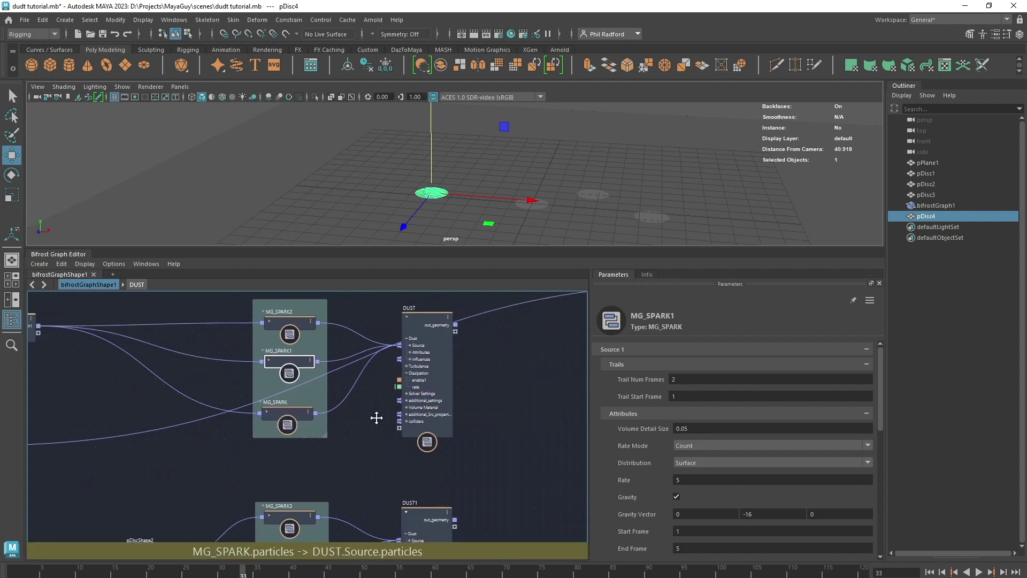
left_click_drag(425, 372, 518, 407)
middle_click_drag(484, 332, 278, 394)
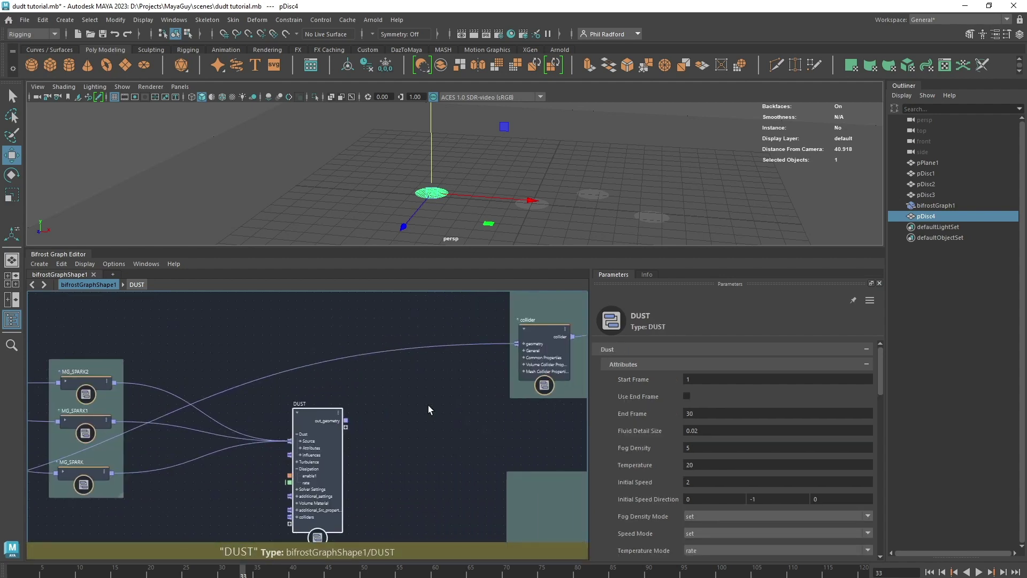
- Add an output node to the graph just above the DUST node
middle_click_drag(445, 386, 498, 372)
scroll(396, 378, "down", 1)
key("Tab")
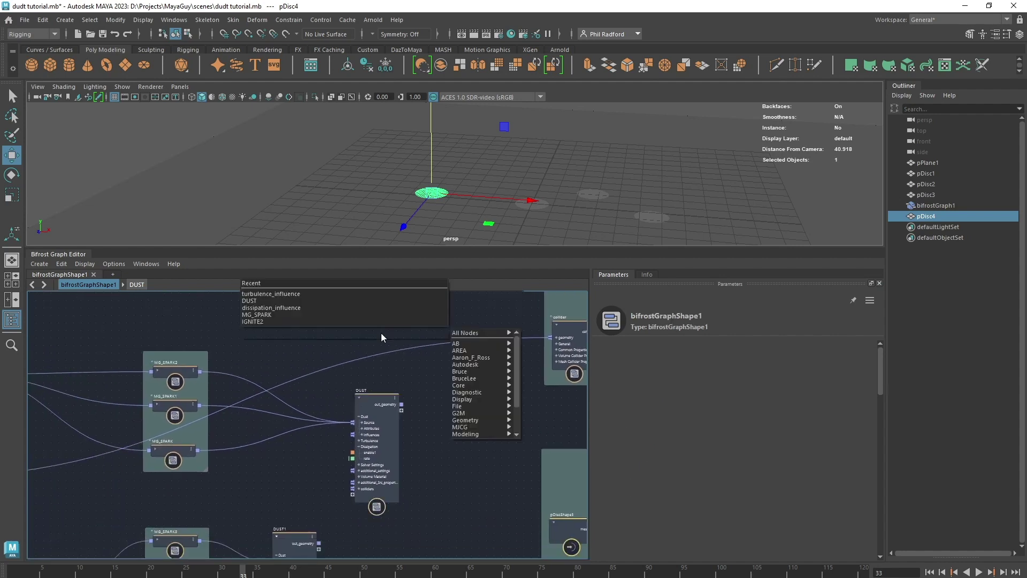
type("out")
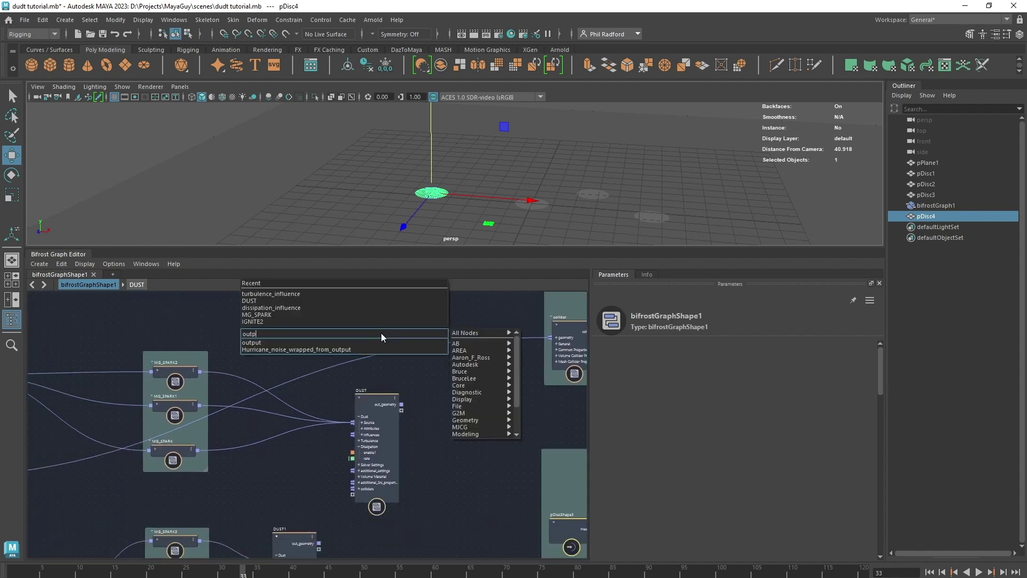
type("p")
key("Down")
key("Return")
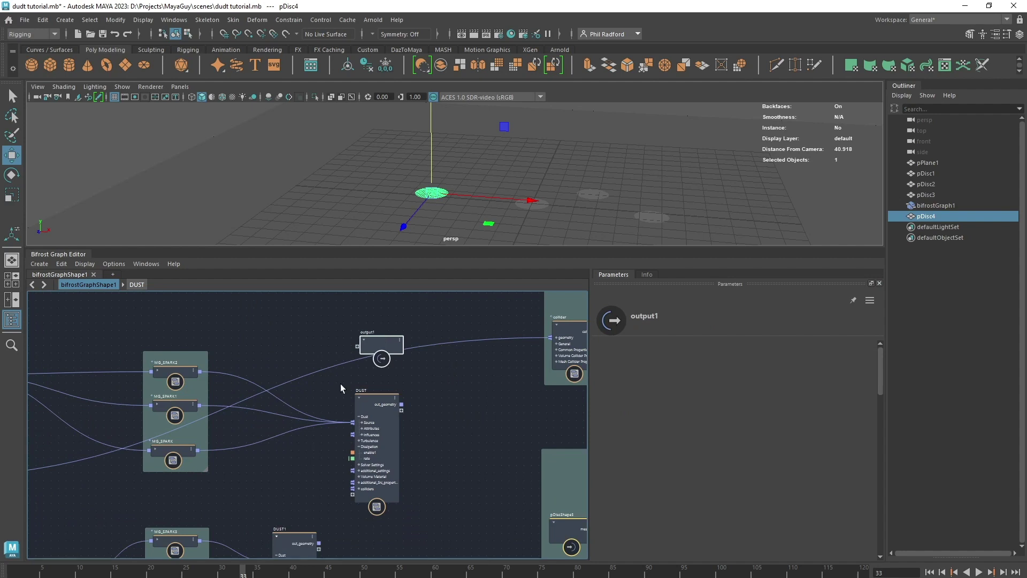
- Move MG_SPARK2 out of the backdrop to a free area beside it and expand the node to expose its ports
scroll(248, 328, "up", 2)
middle_click_drag(279, 340, 360, 317)
scroll(321, 338, "up", 2)
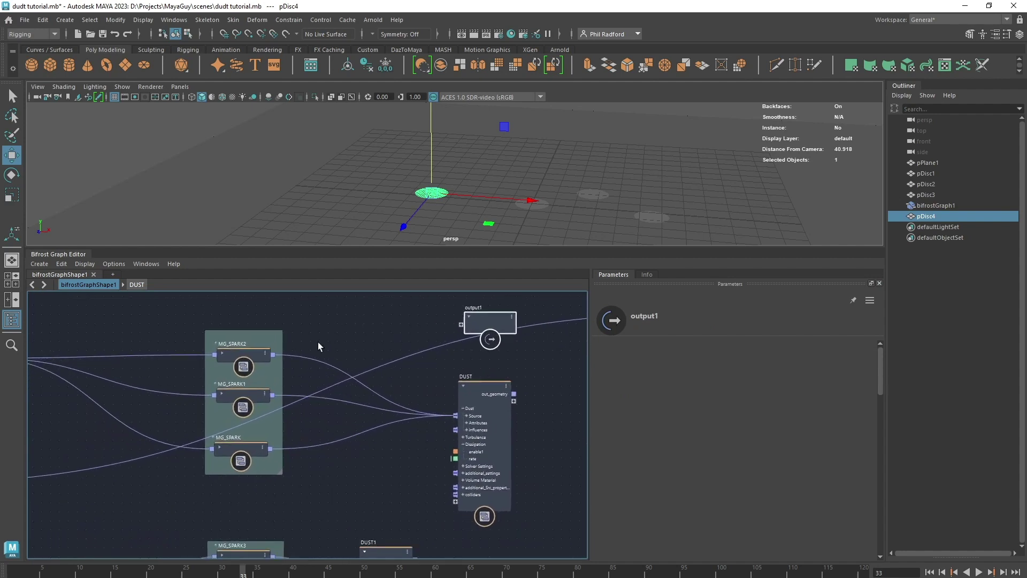
left_click_drag(238, 370, 236, 304)
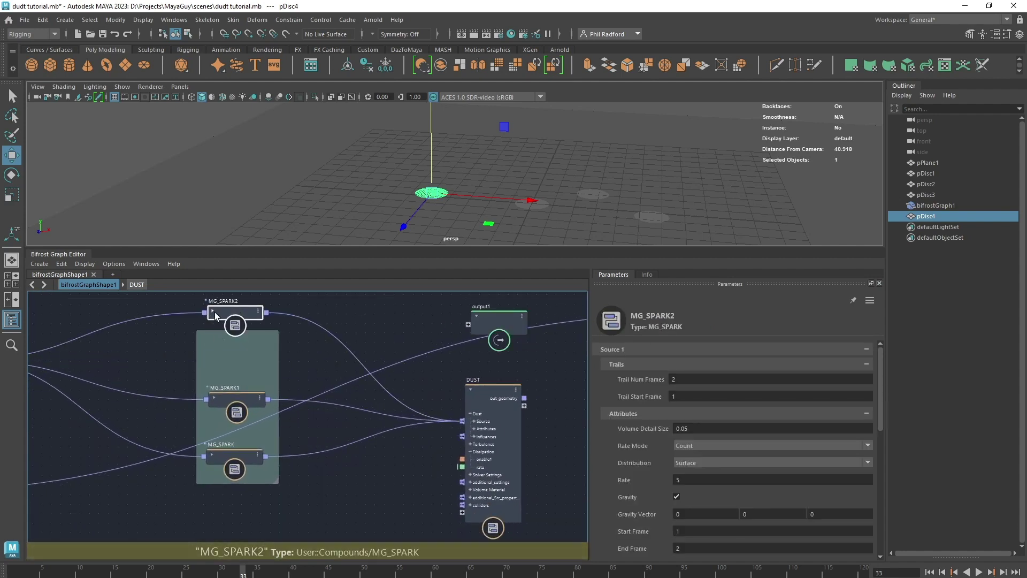
left_click(211, 313)
mouse_move(276, 398)
left_mouse_down()
mouse_move(281, 384)
mouse_move(265, 401)
left_mouse_up()
middle_click_drag(288, 353, 287, 417)
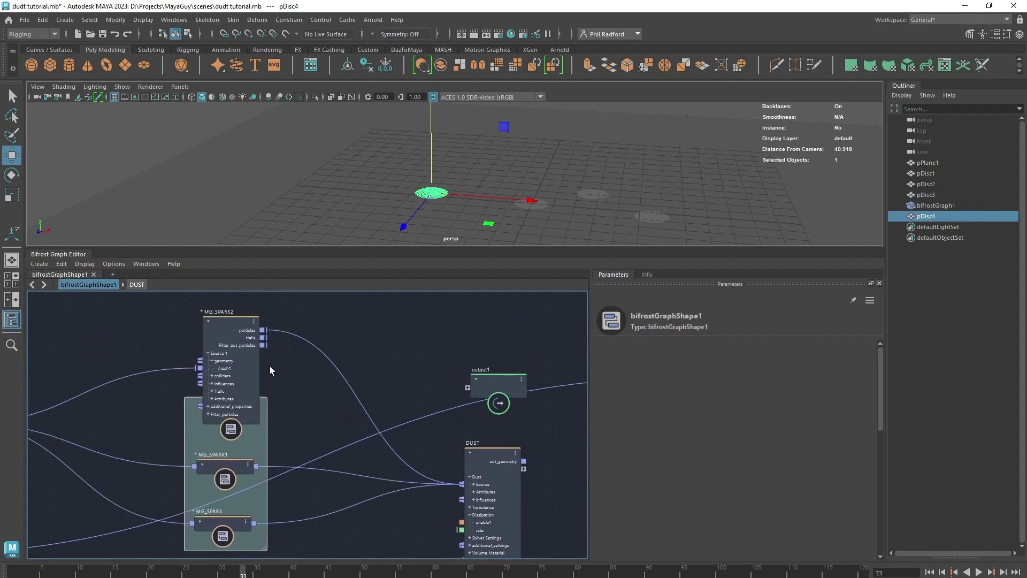
left_click(209, 321)
left_click_drag(270, 329, 375, 329)
left_click_drag(227, 335, 135, 304)
left_click(210, 322)
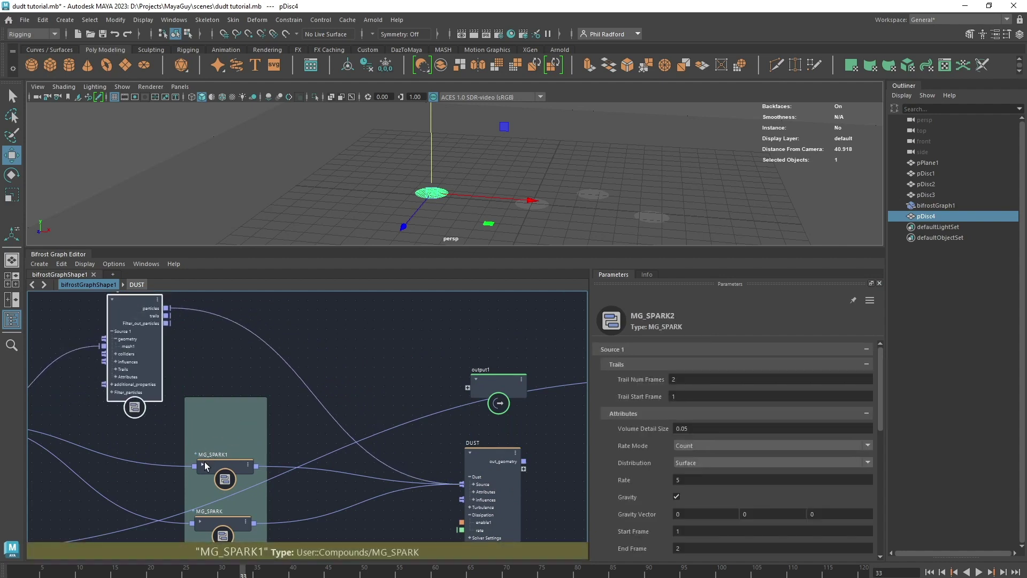
- Expand the MG_SPARK1 and MG_SPARK nodes to expose their particle outputs, with MG_SPARK1 moved up clear of MG_SPARK
left_click(202, 465)
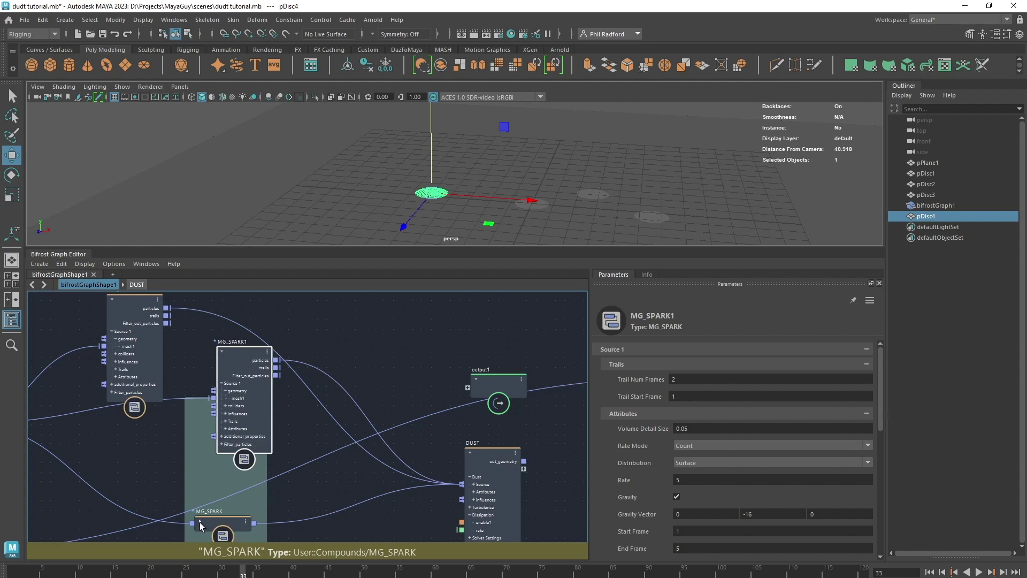
left_click(215, 528)
left_click(200, 521)
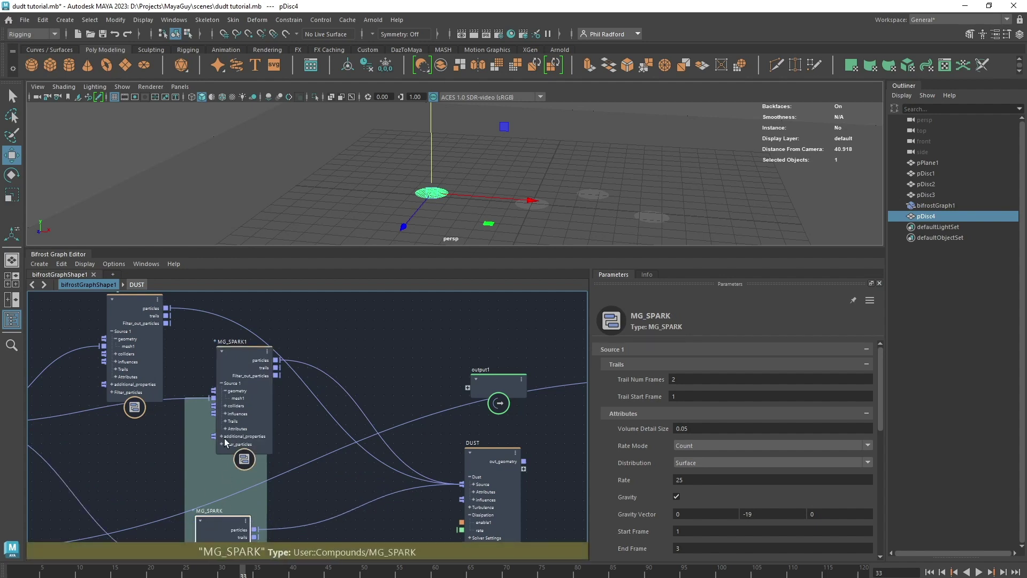
- Connect the particles outputs of MG_SPARK2, MG_SPARK1 and MG_SPARK to new ports on the output node
left_click_drag(166, 308, 485, 392)
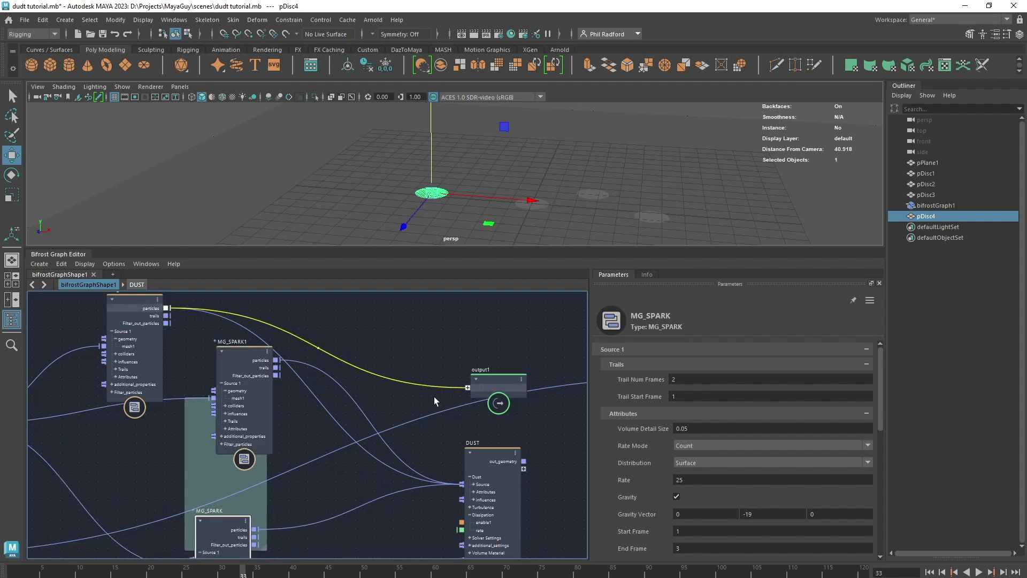
left_click_drag(275, 360, 469, 396)
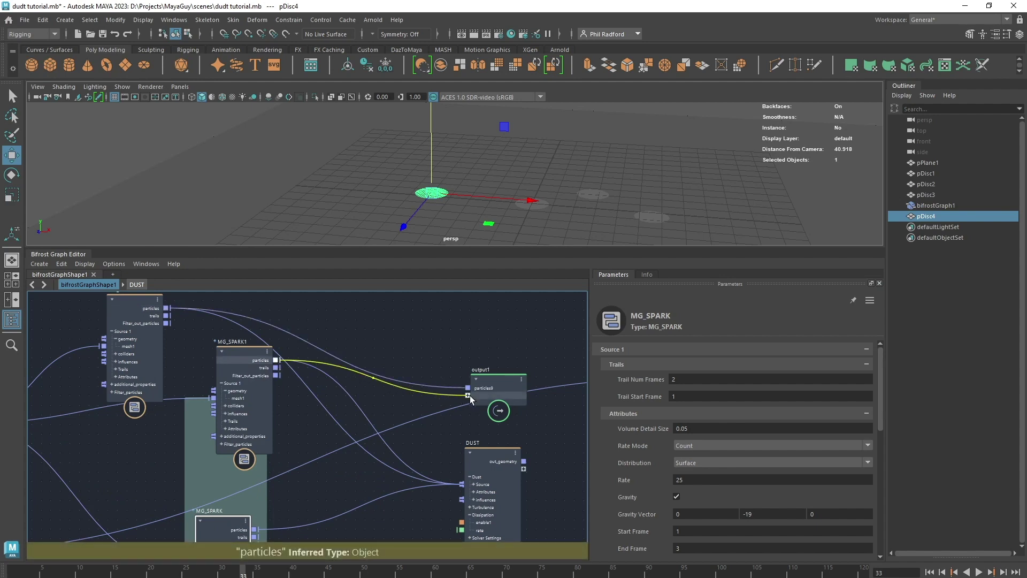
left_click_drag(255, 531, 478, 400)
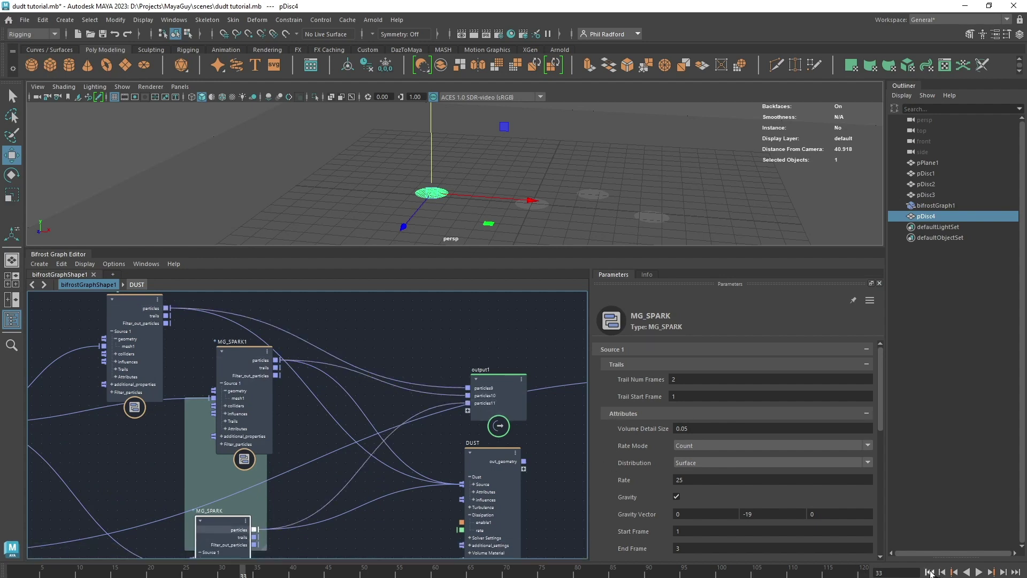
- Play the simulation briefly, rewind it to frame 1 and advance to frame 2 with the emitted particles in close view
left_click(979, 572)
left_click(980, 572)
left_click(931, 572)
scroll(500, 182, "up", 5)
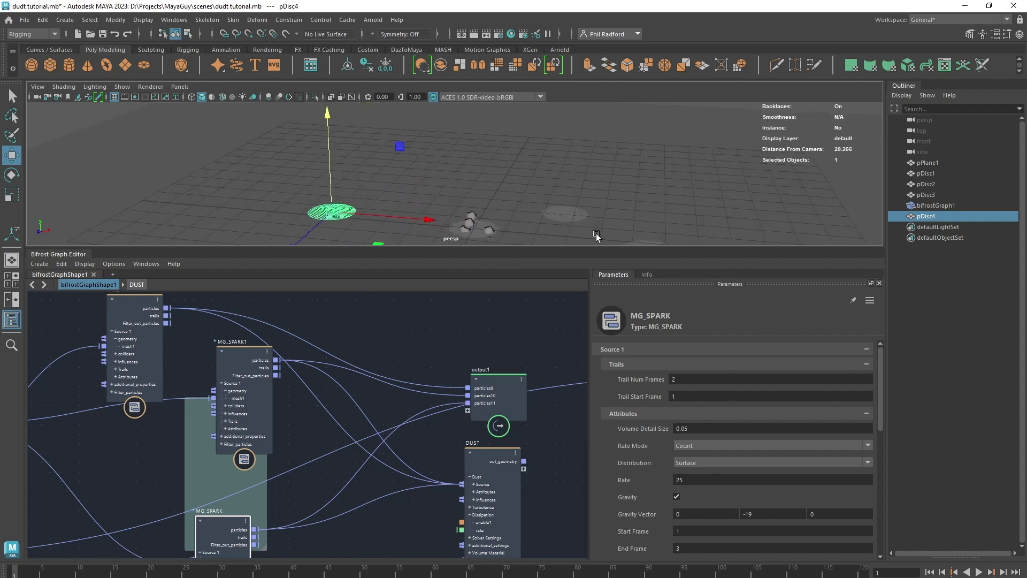
left_click_drag(500, 182, 441, 188, "alt")
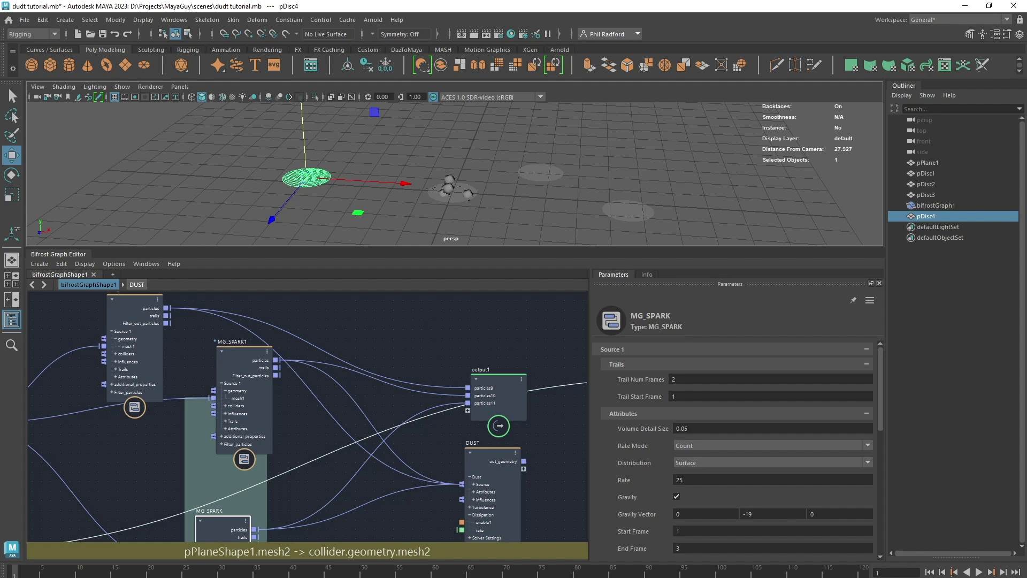
left_click(1004, 572)
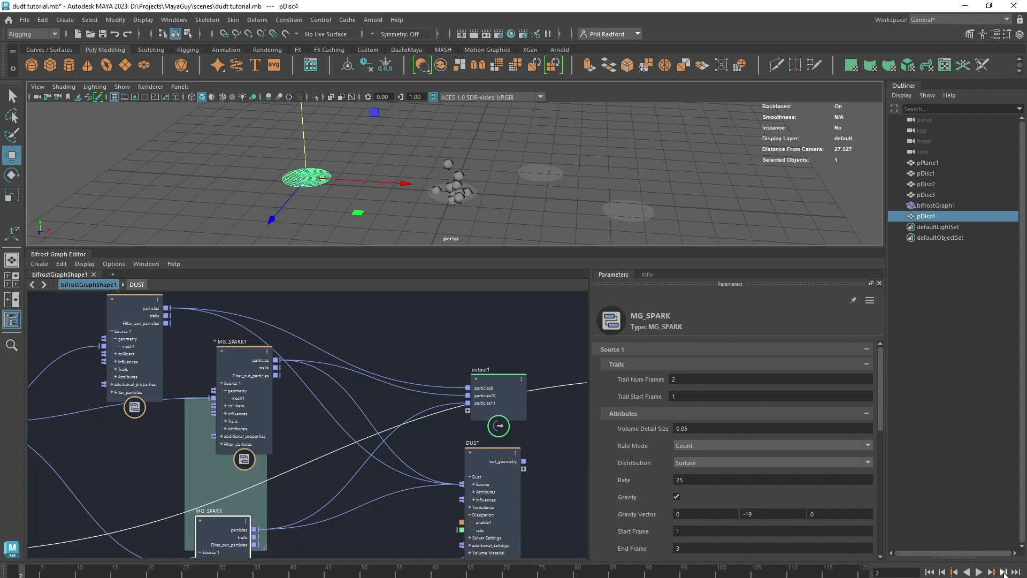
- Select the bifrostGraph1 particles in the scene, rewind the simulation and step forward to frame 3 to examine the burst
left_click(473, 176)
left_click_drag(474, 179, 423, 174, "alt")
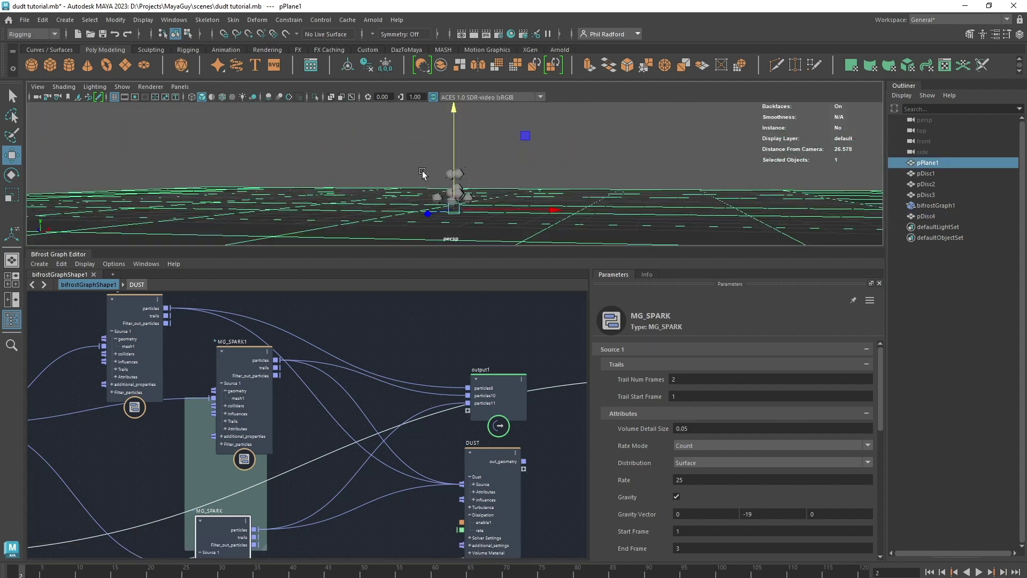
left_click(467, 177)
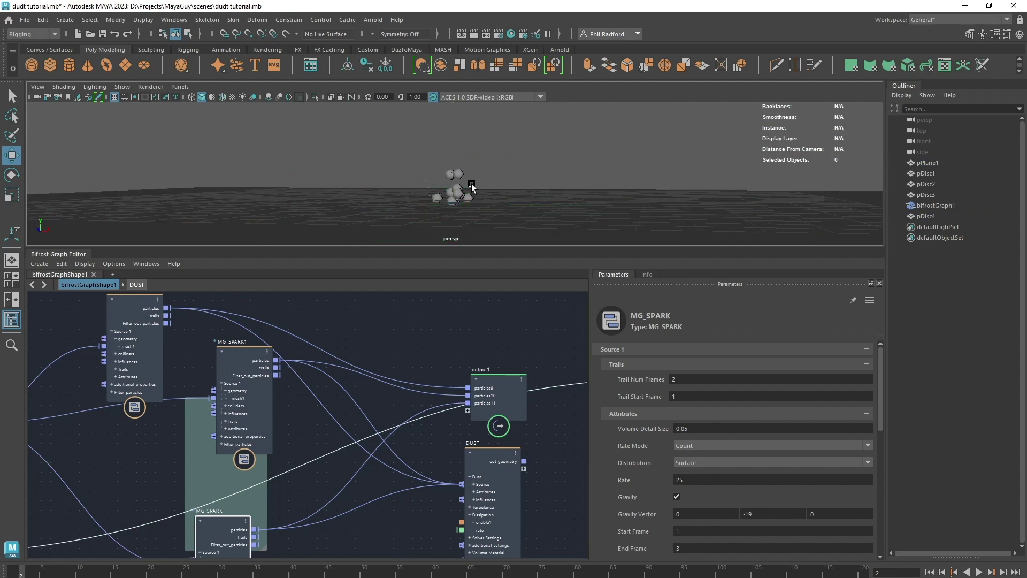
left_click_drag(506, 180, 704, 348, "alt")
left_click(456, 174)
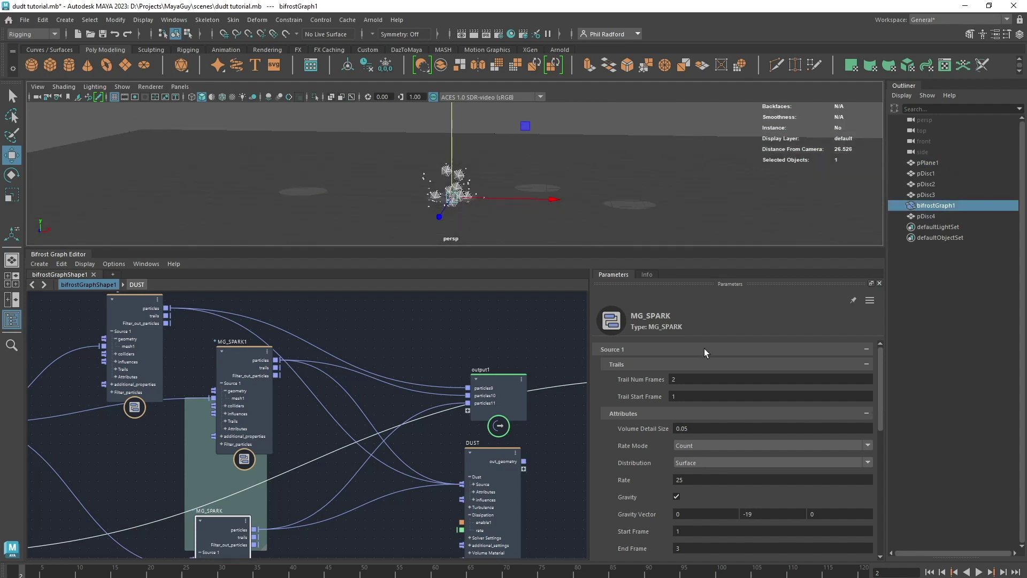
left_click(929, 572)
left_click(1004, 573)
left_click(1004, 573)
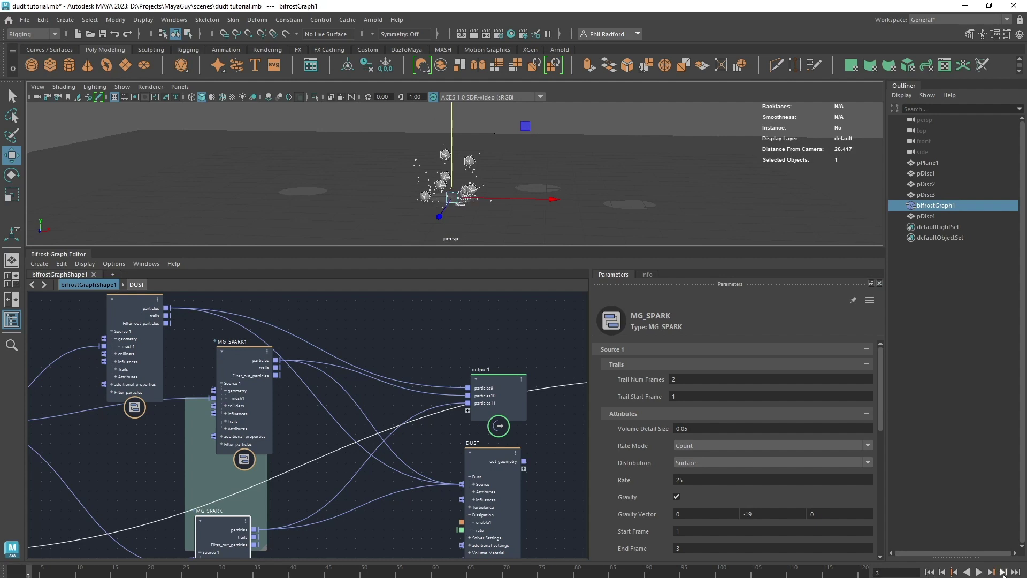
- Step the simulation forward to frame 6 to examine the spreading particles, and rewind it to frame 1
left_click(1004, 572)
left_click(1004, 572)
left_click(1004, 572)
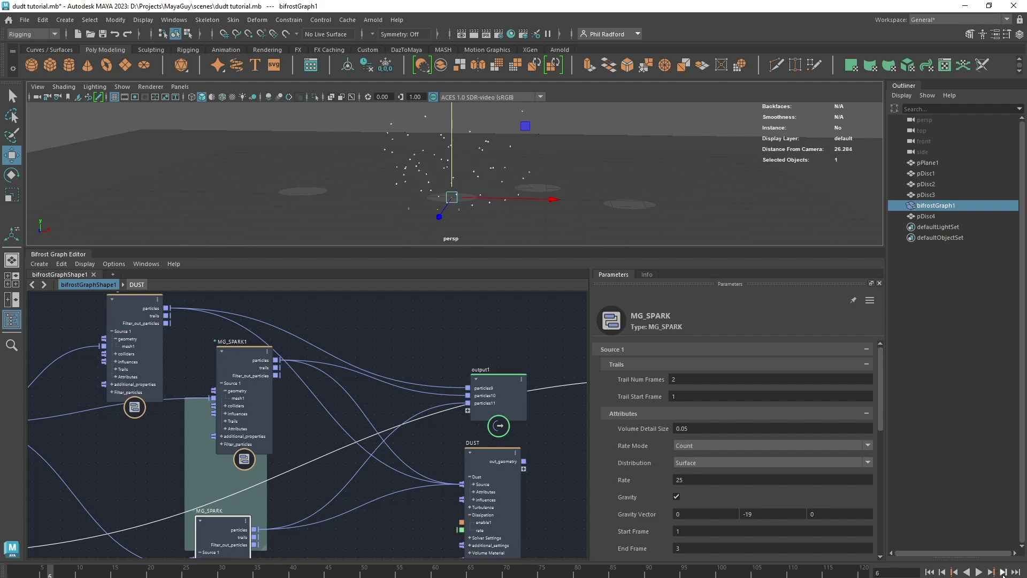
left_click(929, 572)
- Collapse the MG_SPARK2, MG_SPARK1 and MG_SPARK nodes and stack them inside the green backdrop
scroll(351, 329, "down", 2)
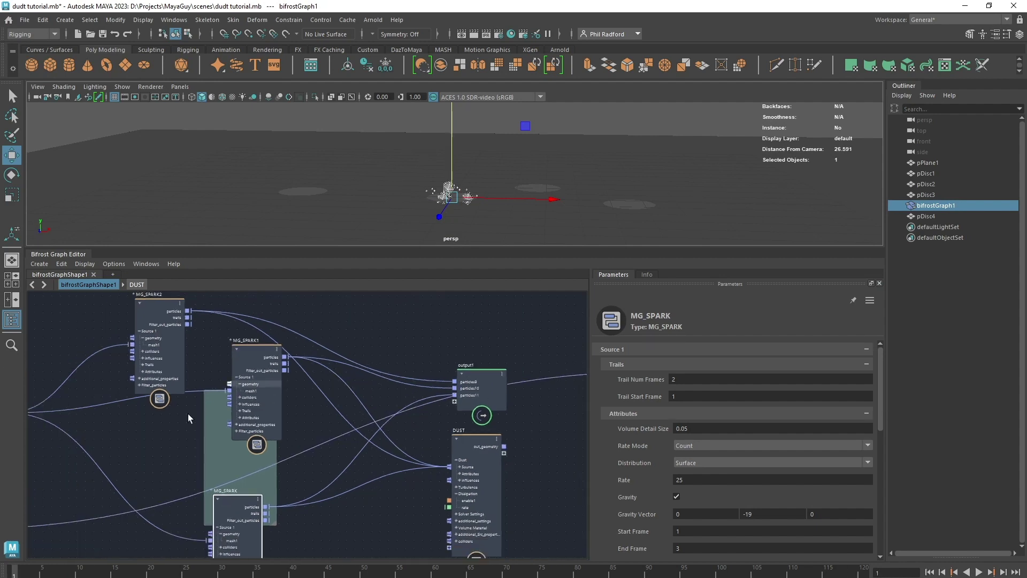
left_click(163, 307)
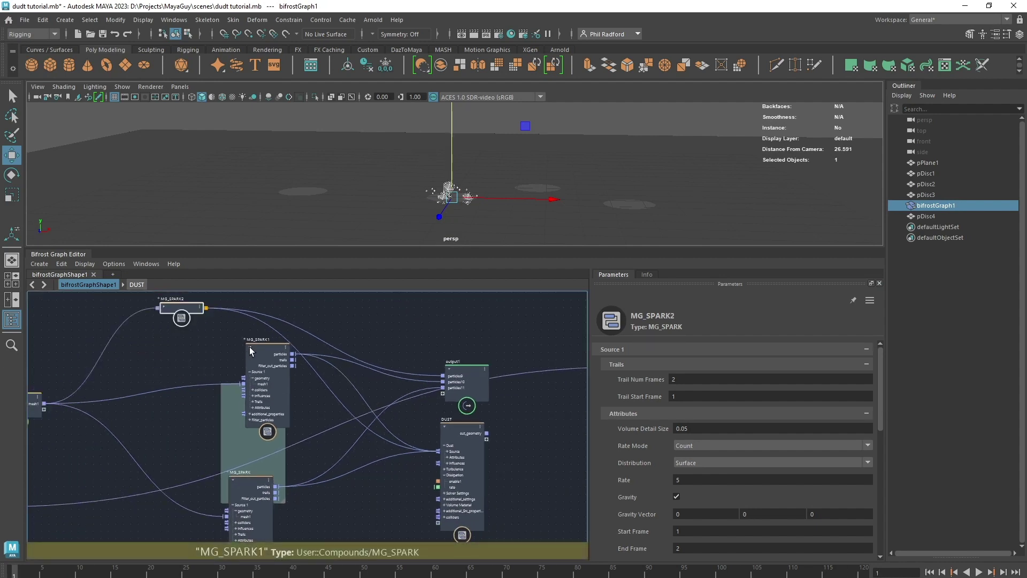
left_click(249, 348)
left_click_drag(255, 351, 242, 437)
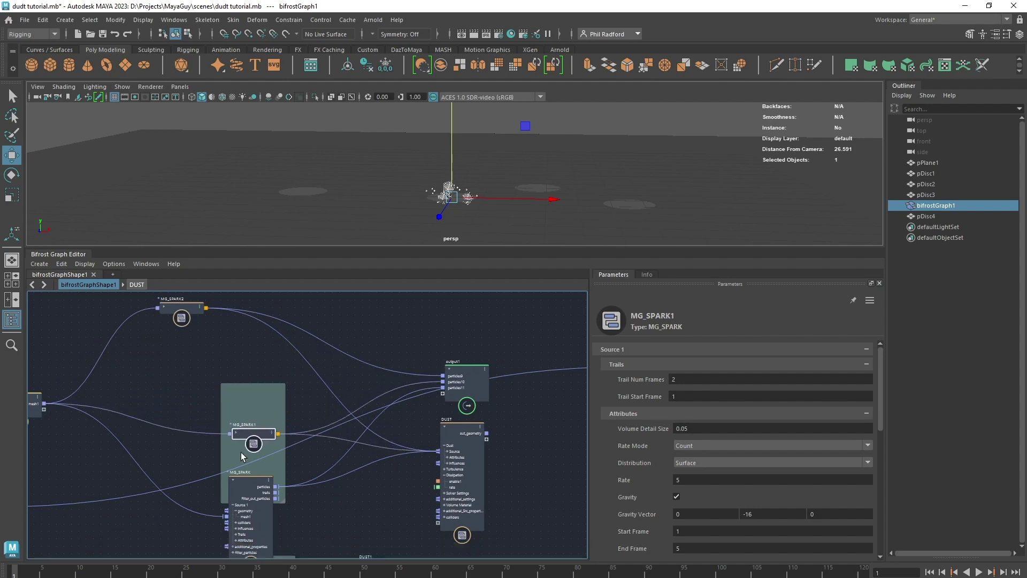
left_click(234, 482)
left_click_drag(247, 438, 242, 450)
left_click_drag(179, 309, 249, 416)
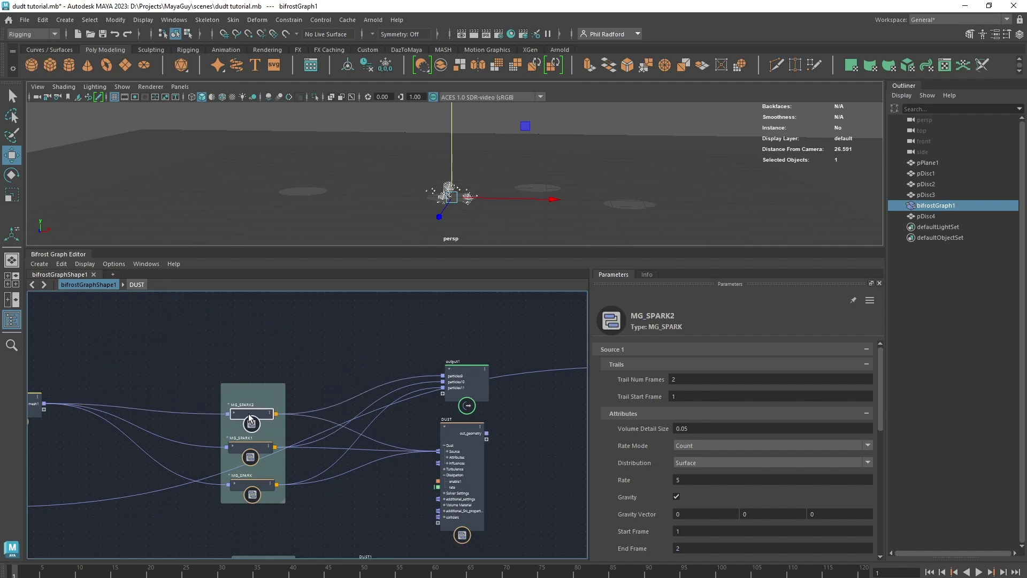
- Move the output node to the far side of DUST and cut its three particle connections
middle_click_drag(336, 367, 279, 314, "alt")
left_click_drag(404, 336, 538, 378)
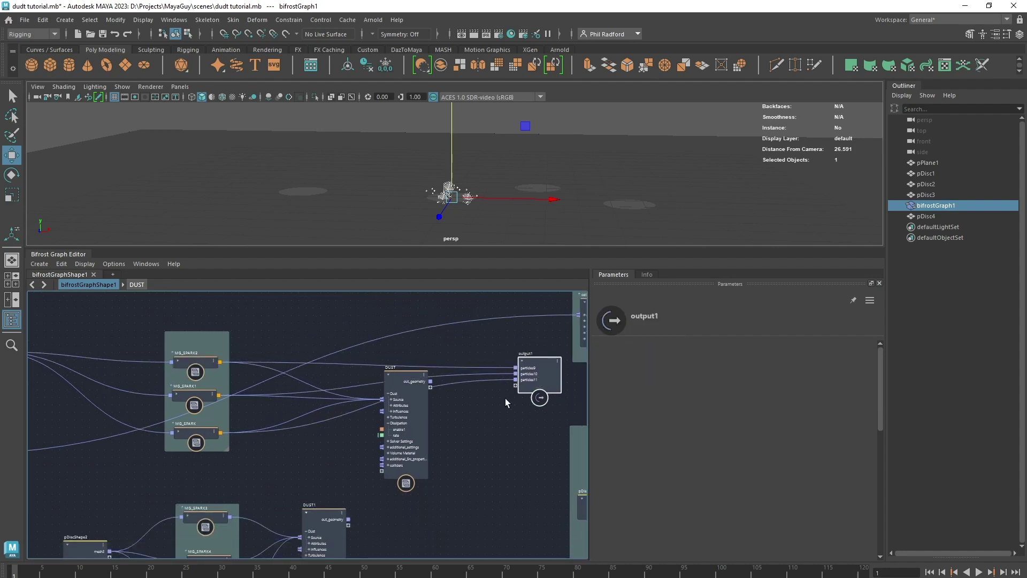
mouse_move(501, 422)
left_mouse_down("ctrl+shift")
mouse_move(499, 386)
mouse_move(503, 407)
mouse_move(436, 408)
left_mouse_up("ctrl+shift")
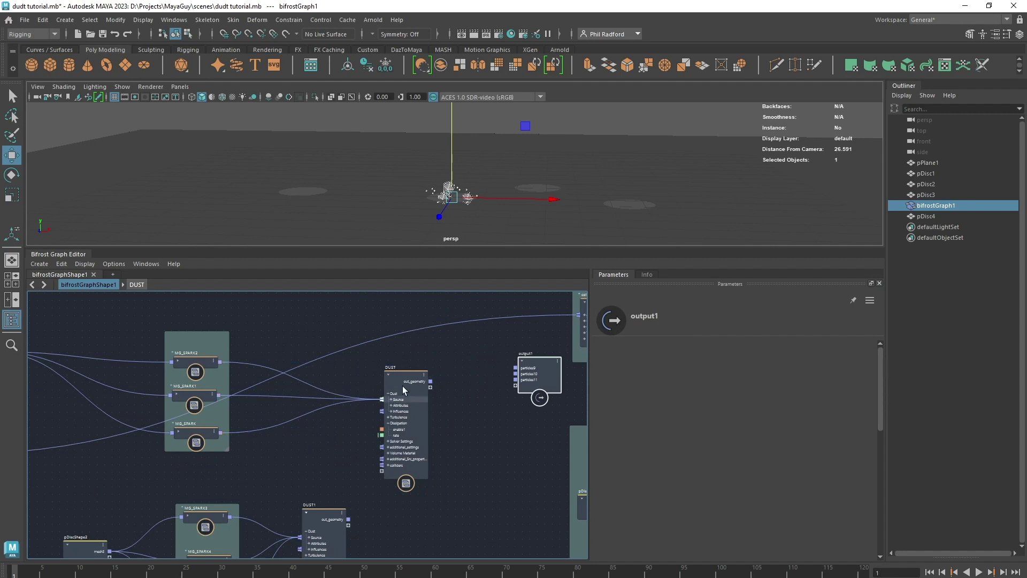
- Shift the DUST node closer to the MG_SPARK emitters, briefly expanding MG_SPARK2 to check its ports
left_click_drag(411, 369, 390, 348)
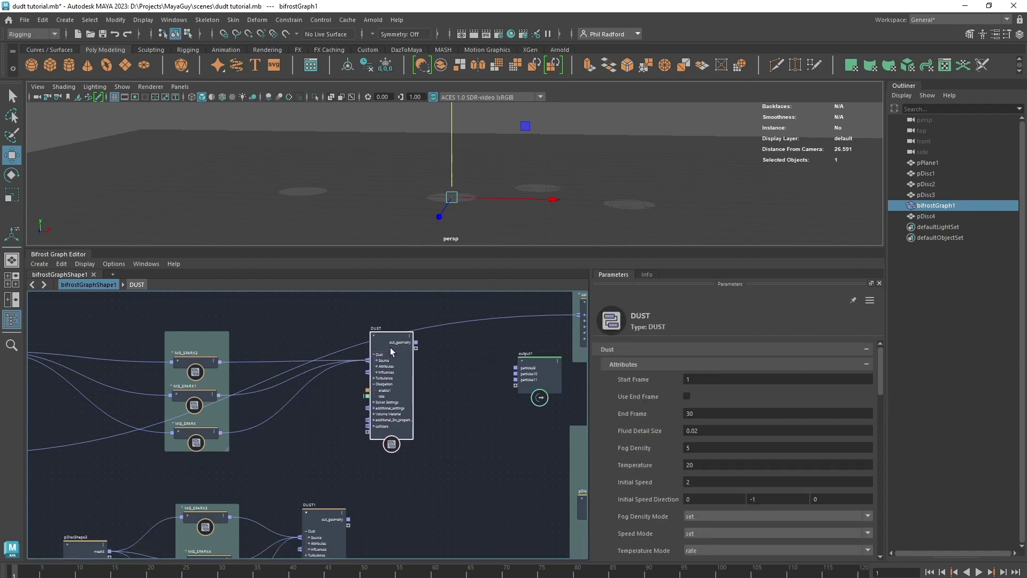
left_click_drag(390, 347, 376, 348)
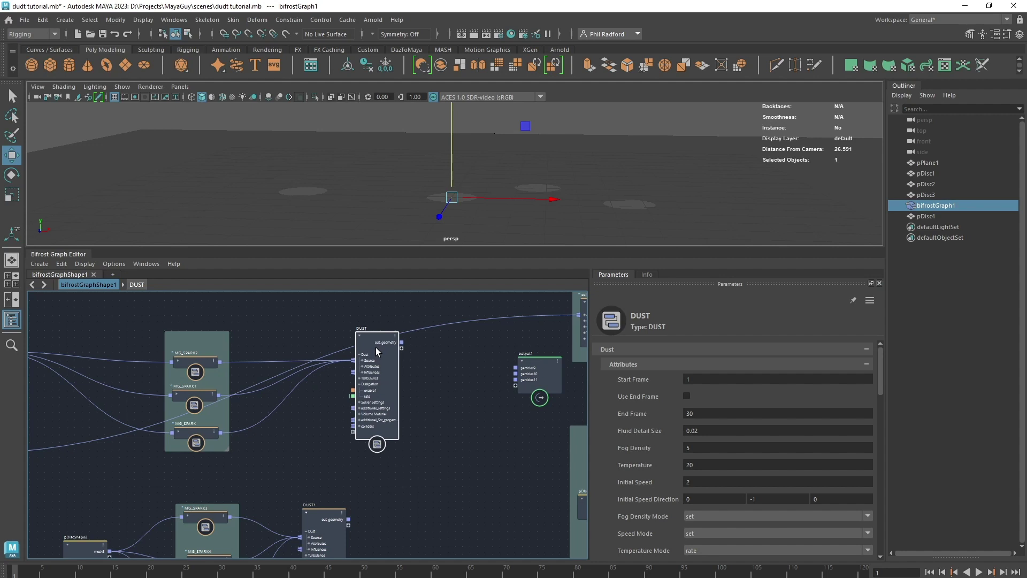
left_click_drag(376, 348, 376, 352)
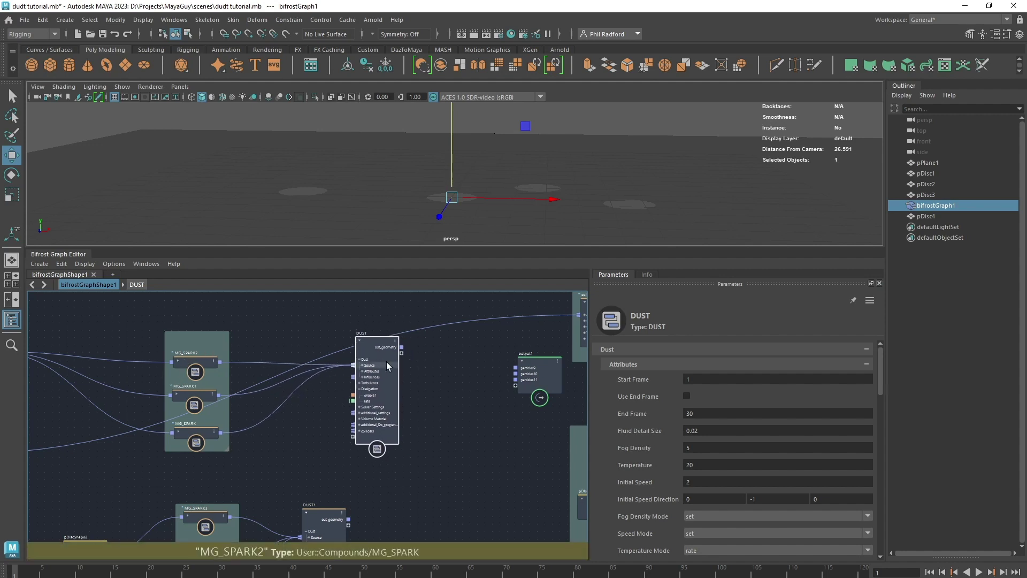
left_click(177, 361)
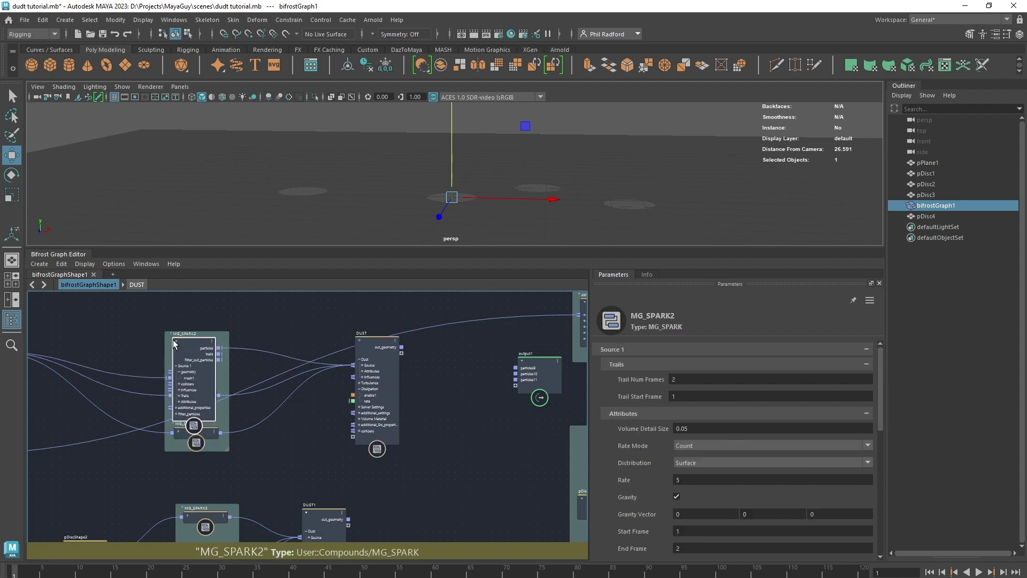
left_click(173, 343)
left_click_drag(380, 370, 371, 373)
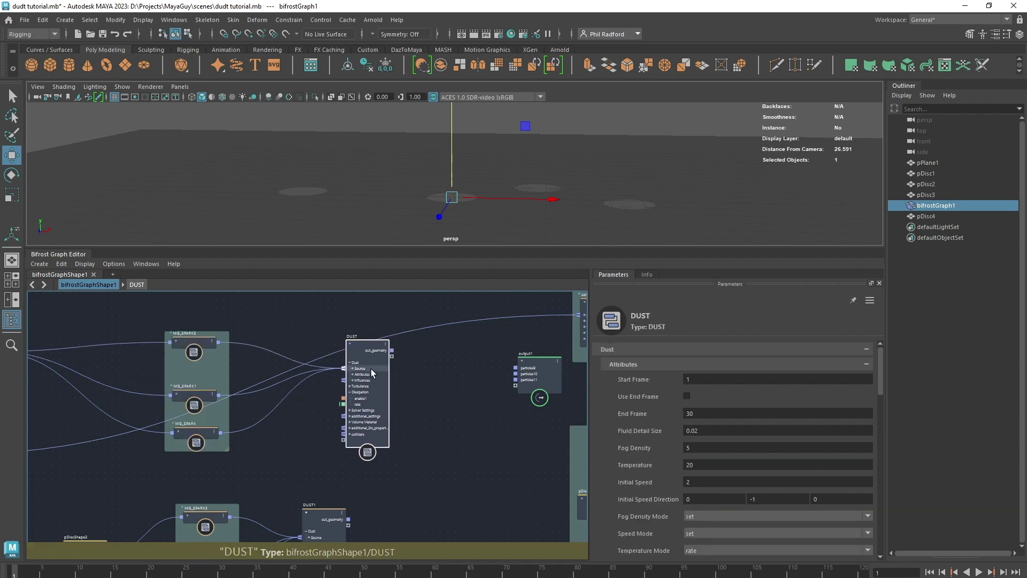
- Bring the output node nearer to DUST and connect DUST's out_geometry to a new port on it
left_click_drag(541, 370, 497, 342)
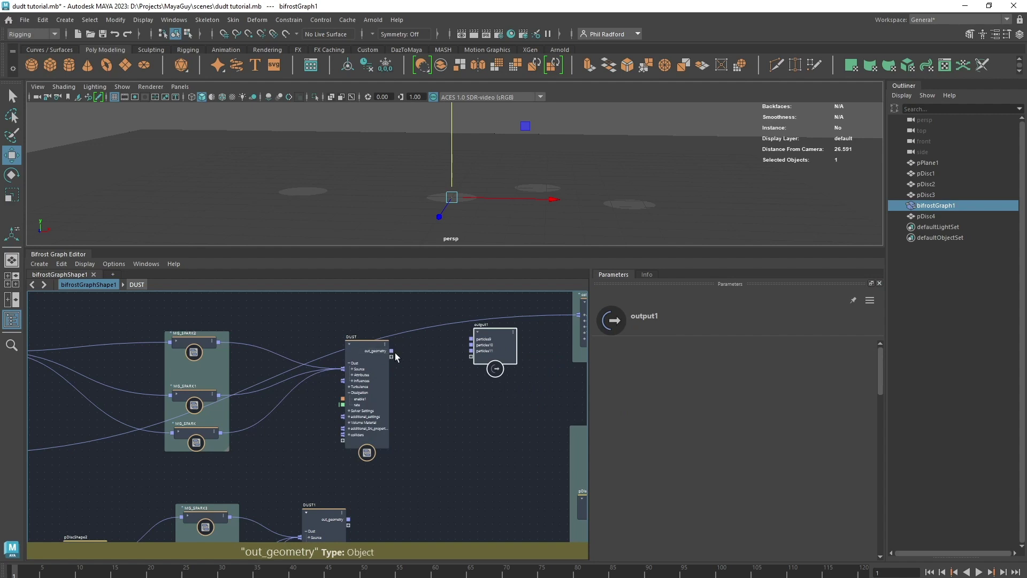
left_click_drag(392, 351, 472, 356)
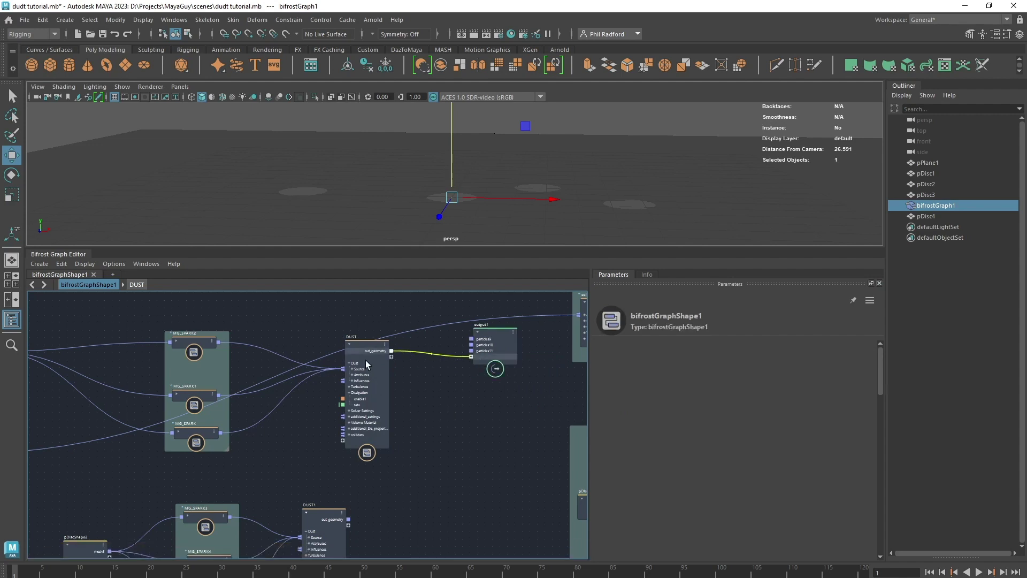
- Examine the DUST node's parameters, from the source attributes through turbulence, dissipation and solver settings to the volume material
left_click_drag(366, 362, 374, 390)
scroll(653, 439, "down", 4)
scroll(646, 431, "down", 3)
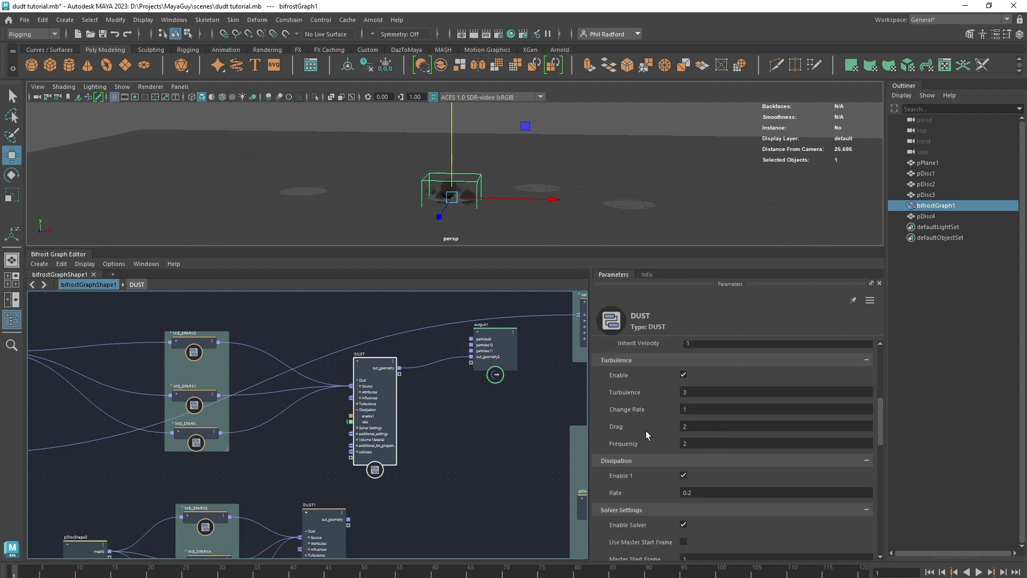
scroll(640, 448, "down", 2)
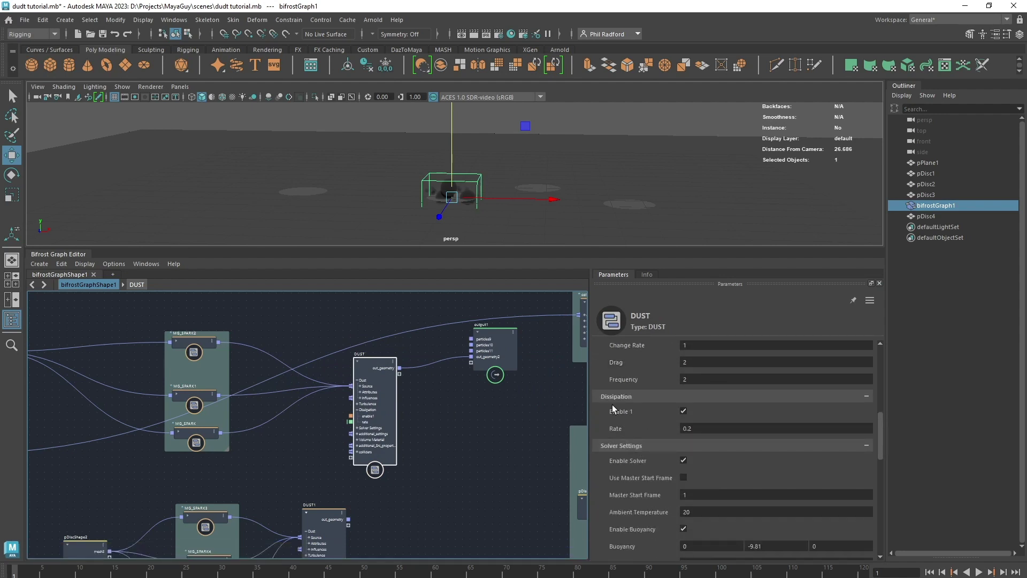
scroll(634, 434, "down", 4)
scroll(635, 435, "down", 10)
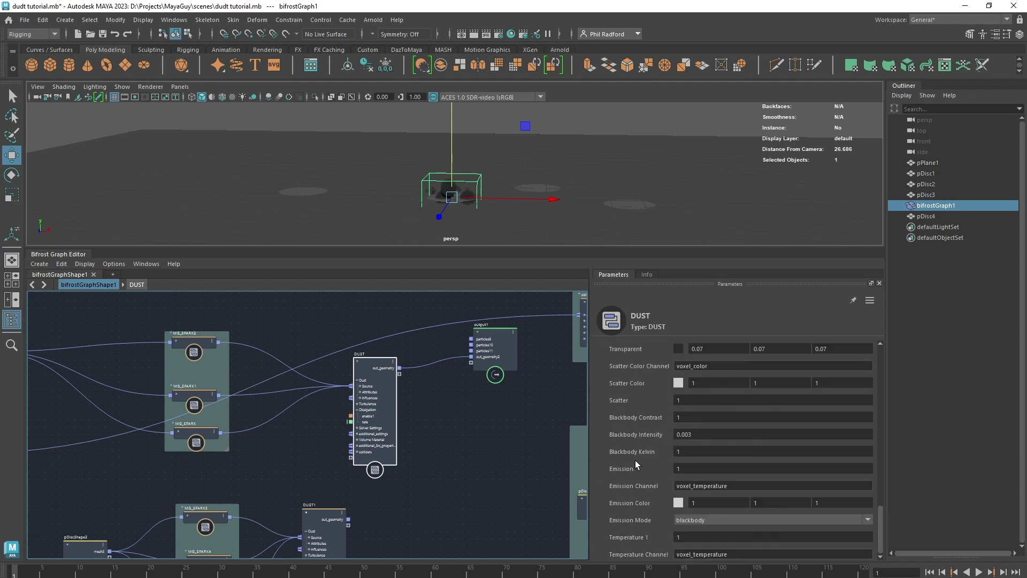
scroll(635, 460, "up", 20)
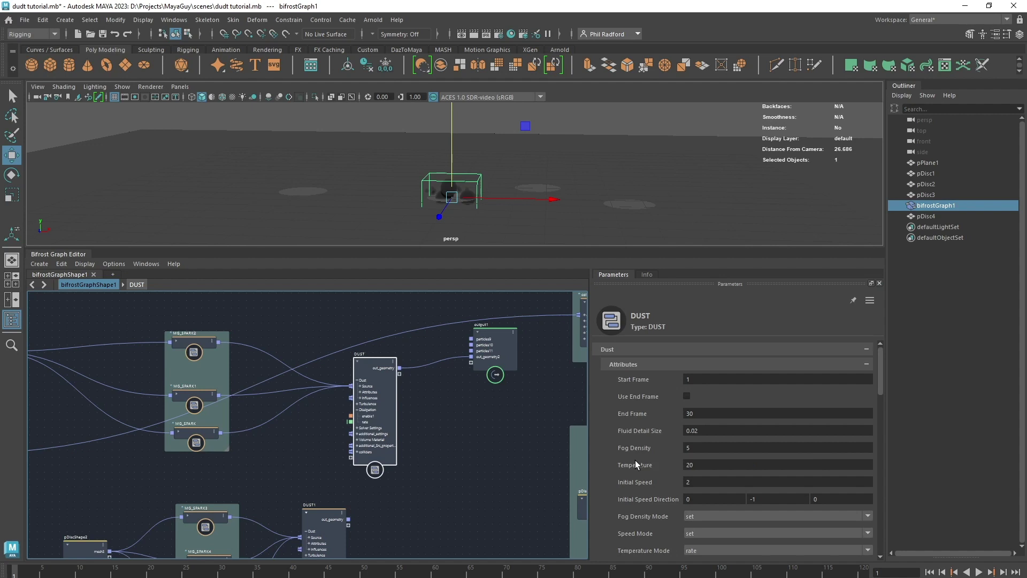
scroll(634, 461, "down", 1)
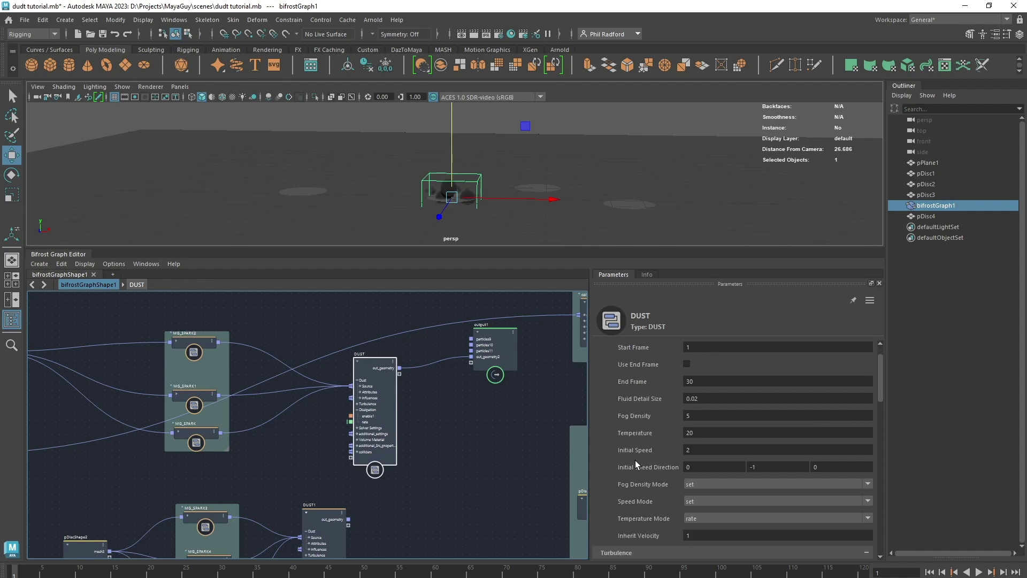
- Set DUST's Fluid Detail Size to 0.04 and play the simulation to preview the dust
left_click(701, 398)
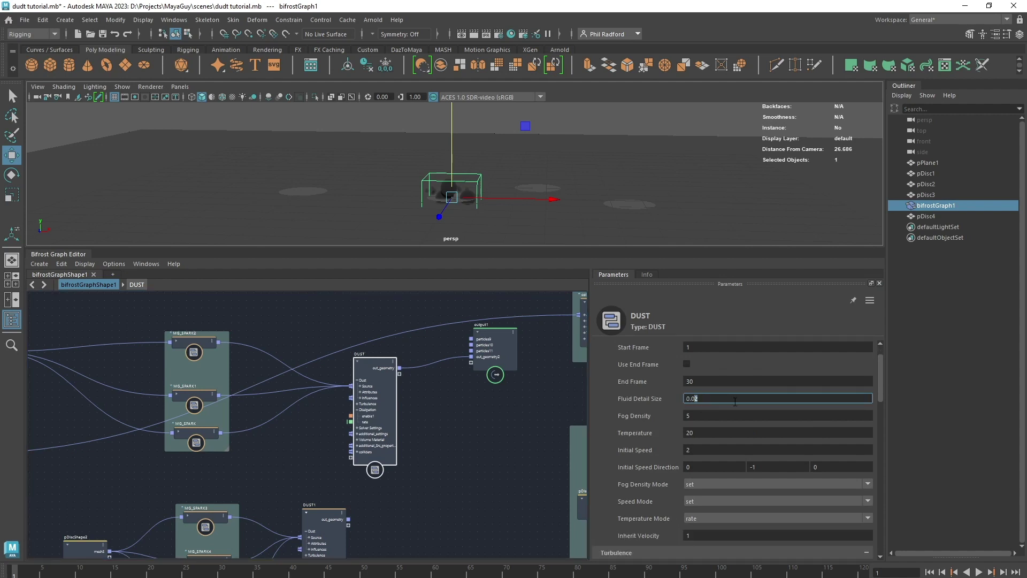
type("4")
key("Return")
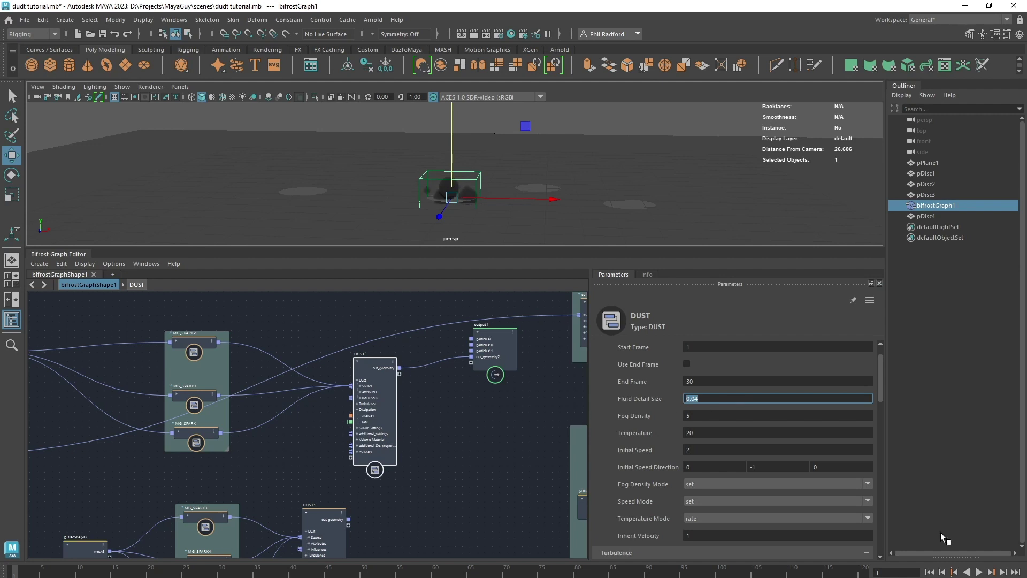
left_click(979, 572)
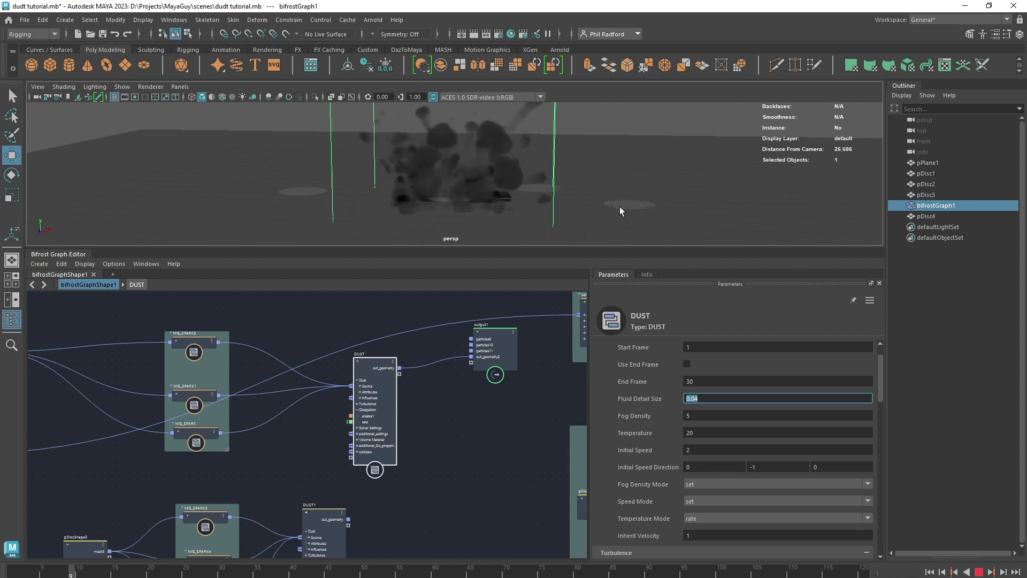
- Select pDiscShape2 and inspect the second dust setup with its MG_SPARK3, MG_SPARK4 and MG_SPARK5 emitters
middle_click_drag(139, 490, 215, 424, "alt")
left_click(166, 493)
middle_click_drag(453, 456, 349, 476)
middle_click_drag(465, 447, 438, 377)
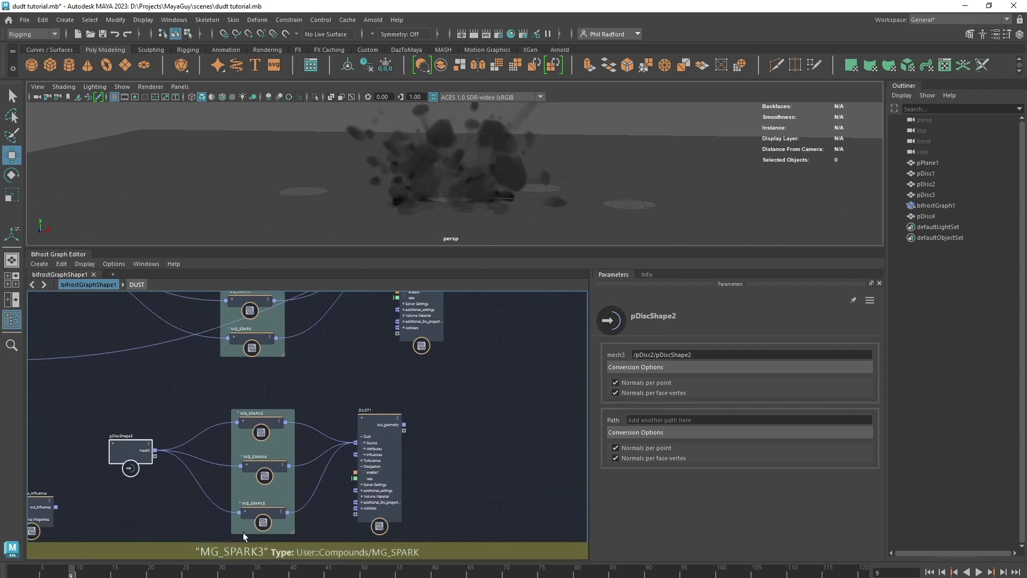
- Compare the DUST and DUST1 nodes by selecting each and reviewing its connections and attributes
middle_click_drag(425, 312, 387, 436)
left_click_drag(386, 419, 389, 401)
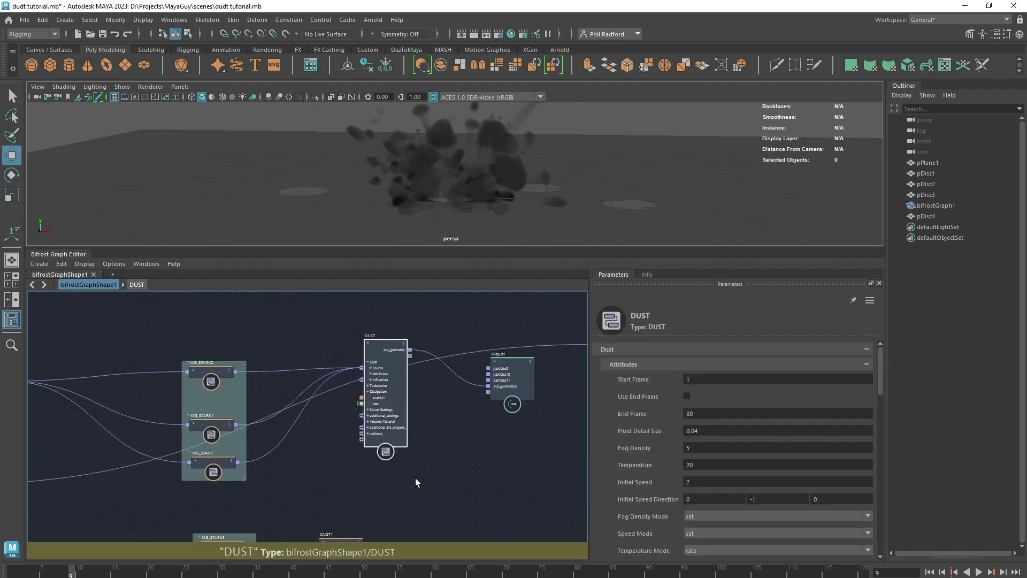
middle_click_drag(415, 500, 393, 308)
scroll(329, 403, "up", 1)
left_click_drag(330, 378, 372, 376)
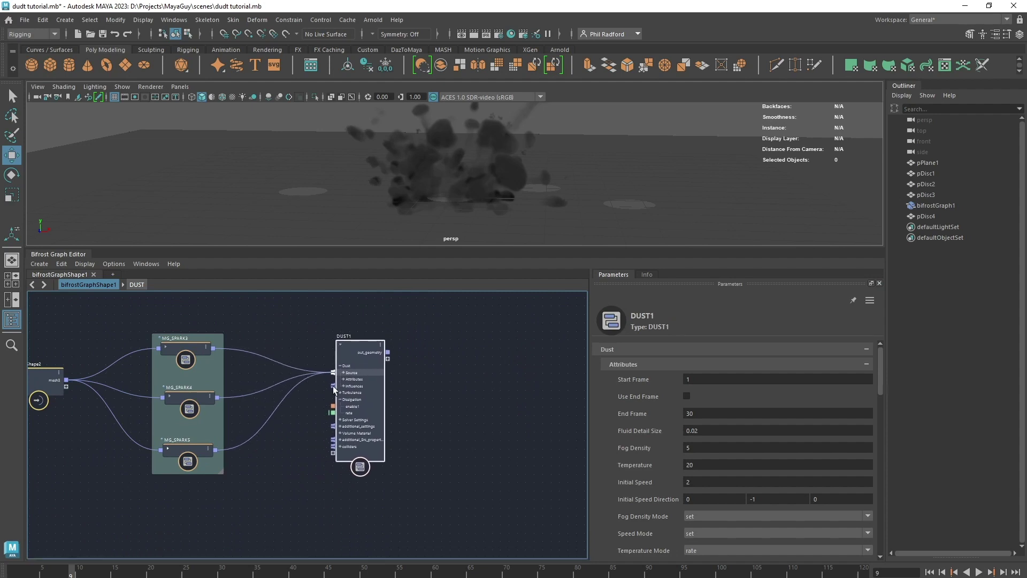
middle_click_drag(300, 330, 356, 430)
scroll(358, 434, "down", 1)
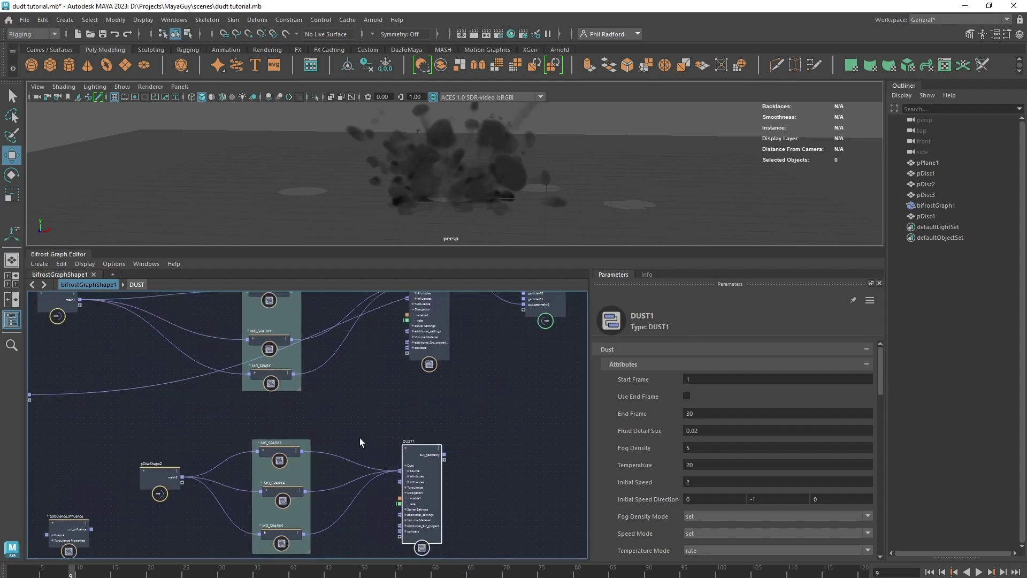
left_click_drag(400, 441, 414, 447)
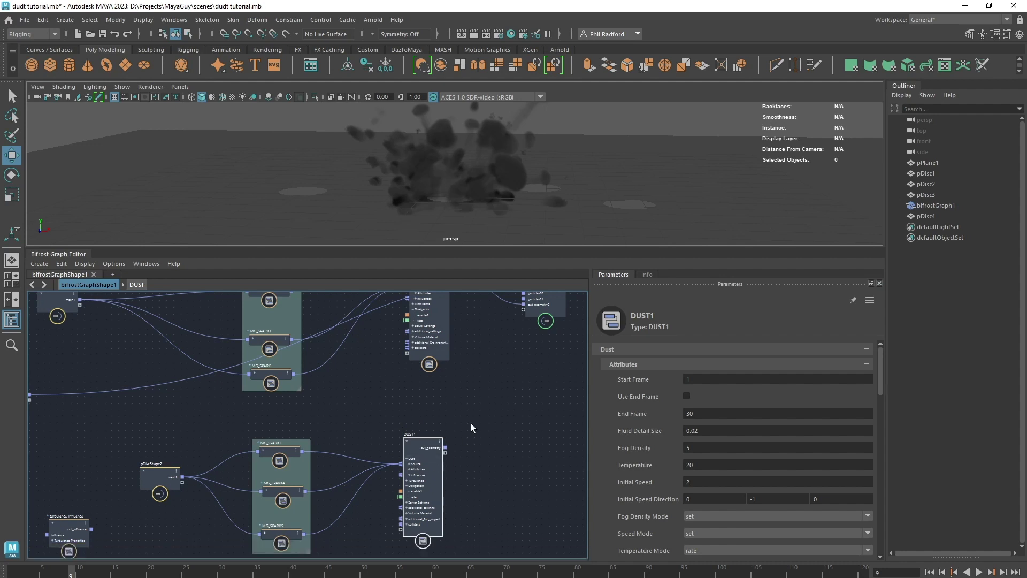
- Move the output node down between DUST and DUST1 and cut its connection from DUST's out_geometry
middle_click_drag(485, 392, 419, 420)
left_click_drag(466, 328, 446, 432)
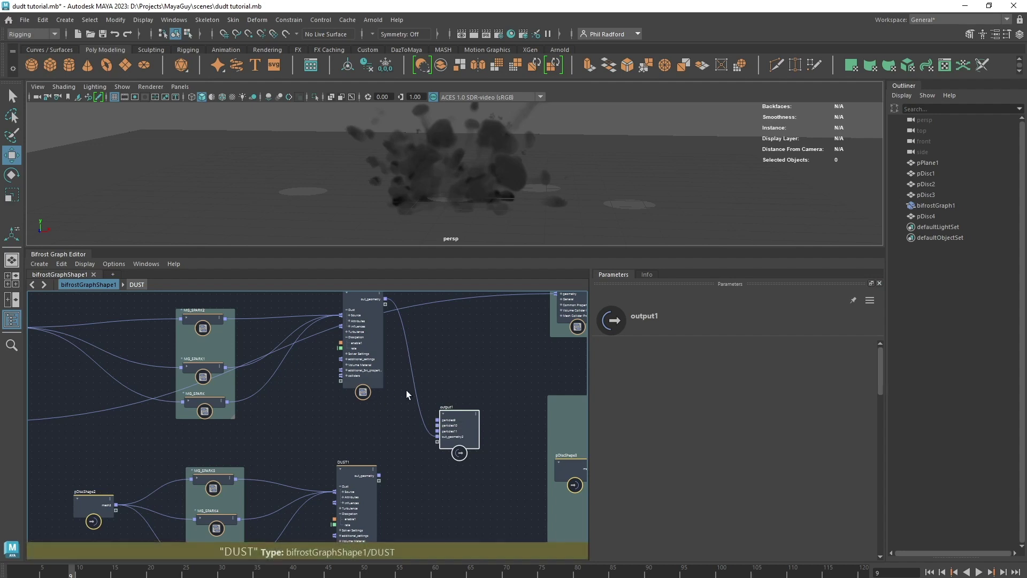
left_click_drag(431, 349, 411, 396, "ctrl+alt+shift")
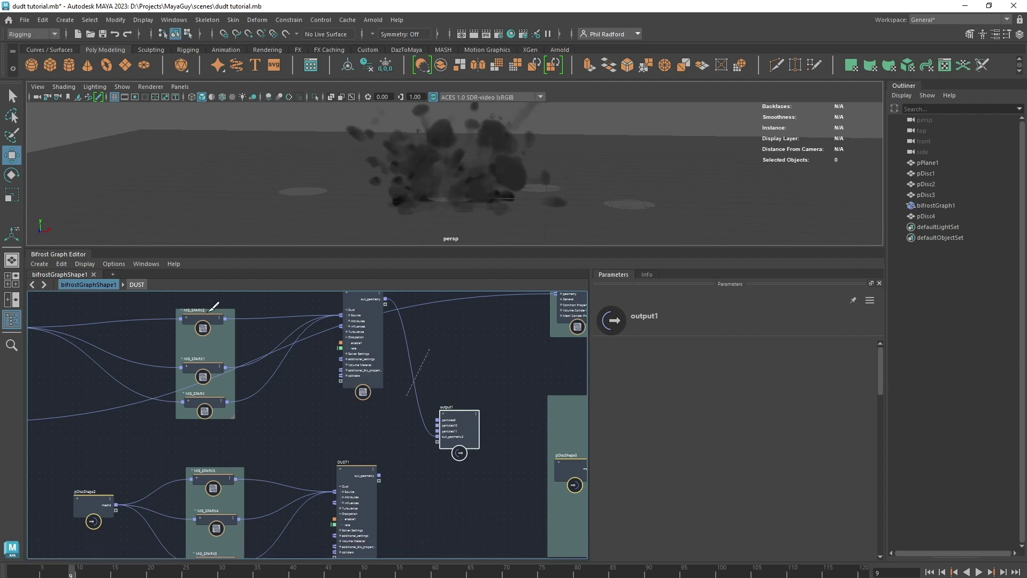
- Move the output node beside the MG_SPARK7 end of the pDiscShape3 backdrop group
middle_click_drag(463, 365, 176, 335)
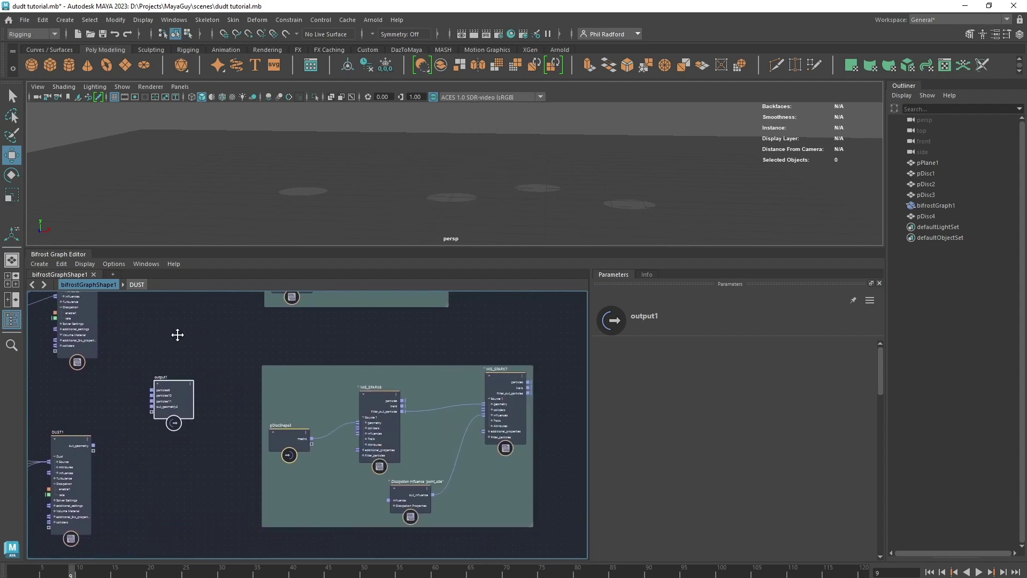
middle_click_drag(530, 357, 436, 367)
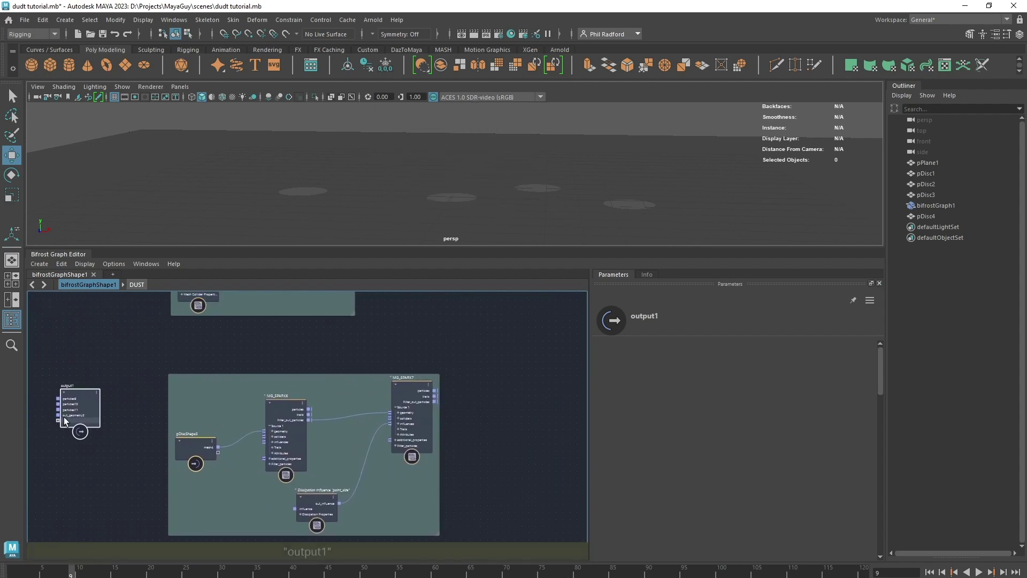
left_click_drag(86, 405, 518, 367)
mouse_move(58, 352)
middle_mouse_down()
mouse_move(353, 433)
mouse_move(46, 350)
middle_mouse_up()
middle_click_drag(468, 418, 446, 364)
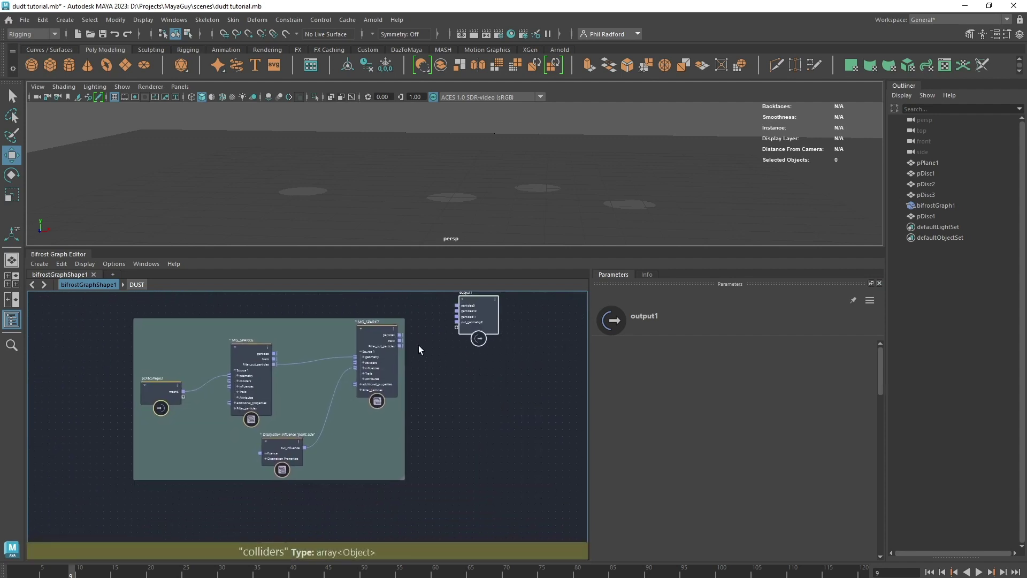
- Nudge MG_SPARK6 upward and pDiscShape3 downward inside their backdrop, leaving MG_SPARK6 selected with its parameters shown
left_click_drag(260, 361, 258, 355)
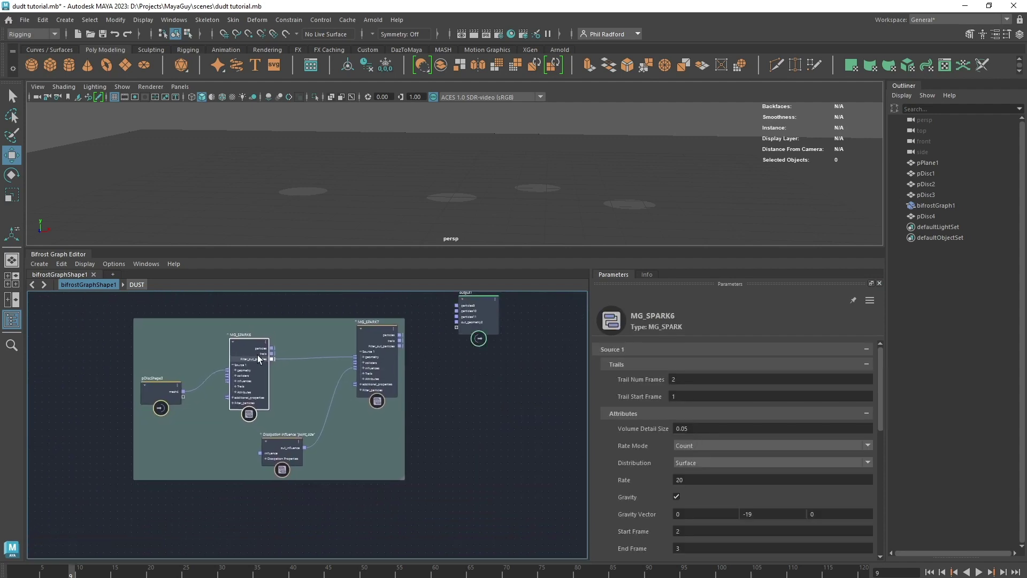
left_click_drag(162, 389, 158, 408)
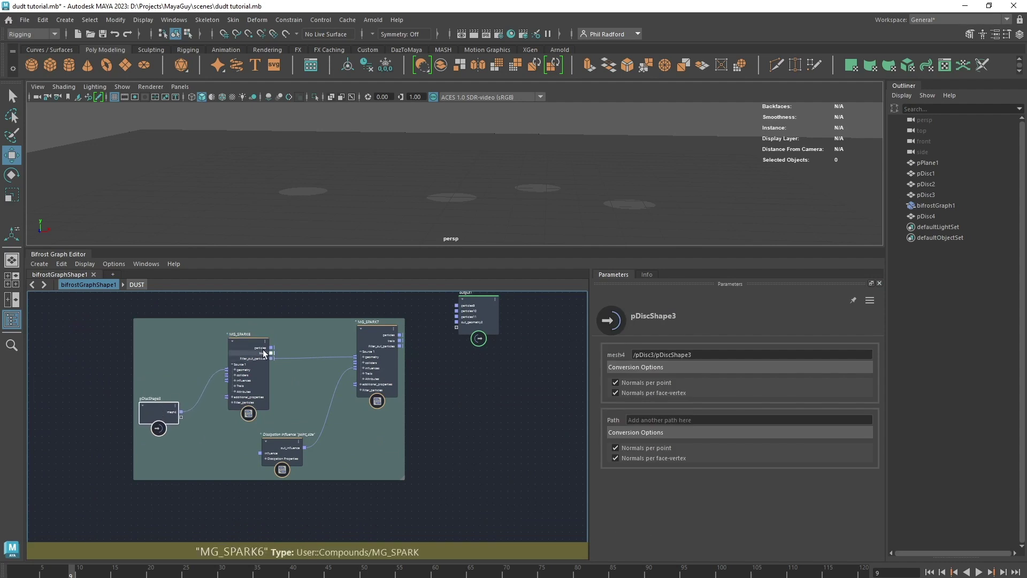
left_click_drag(250, 353, 253, 347)
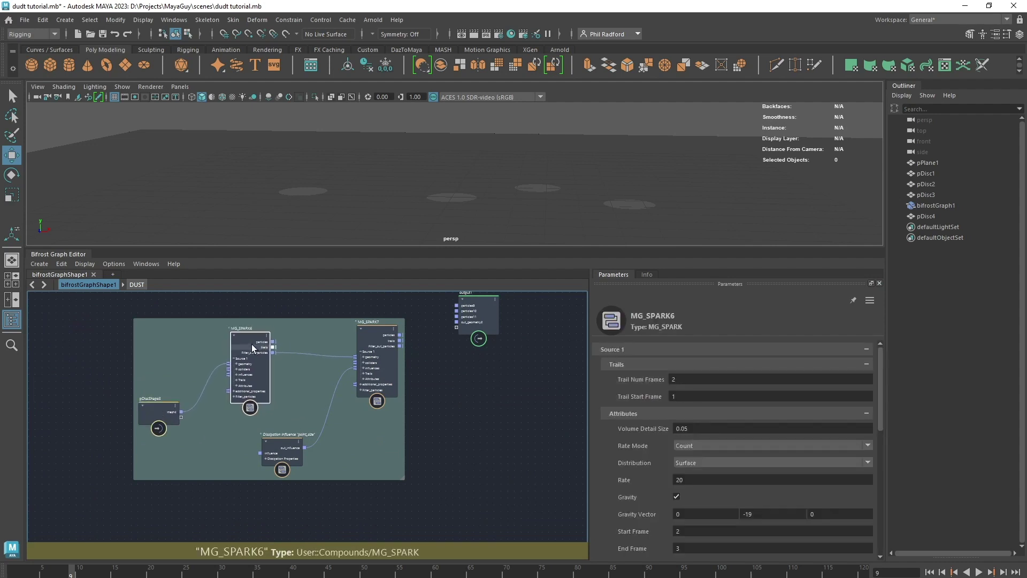
- Connect MG_SPARK6's particles to a new port on output1, play the simulation briefly and inspect the burst
left_click_drag(274, 338, 461, 326)
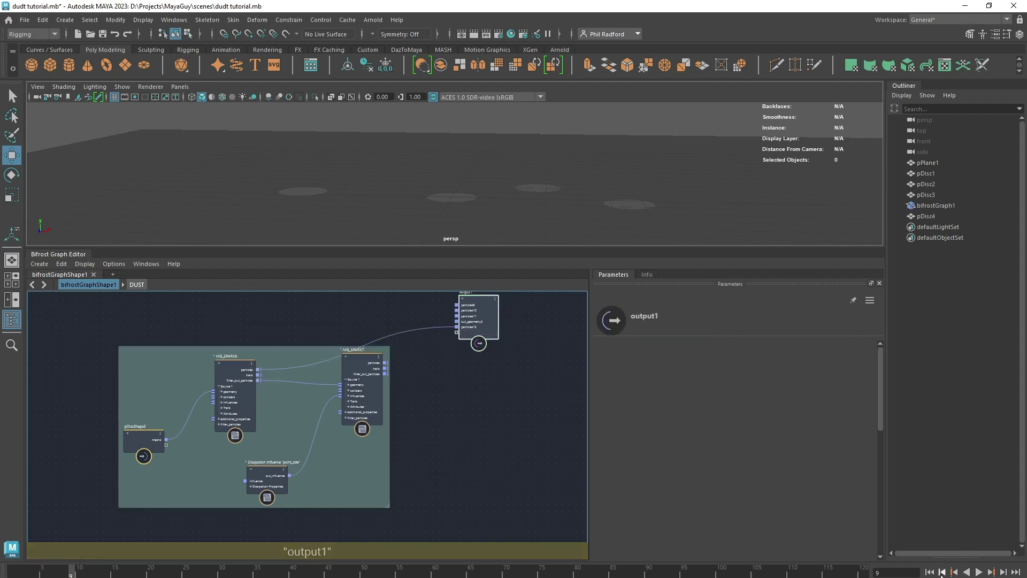
left_click(979, 572)
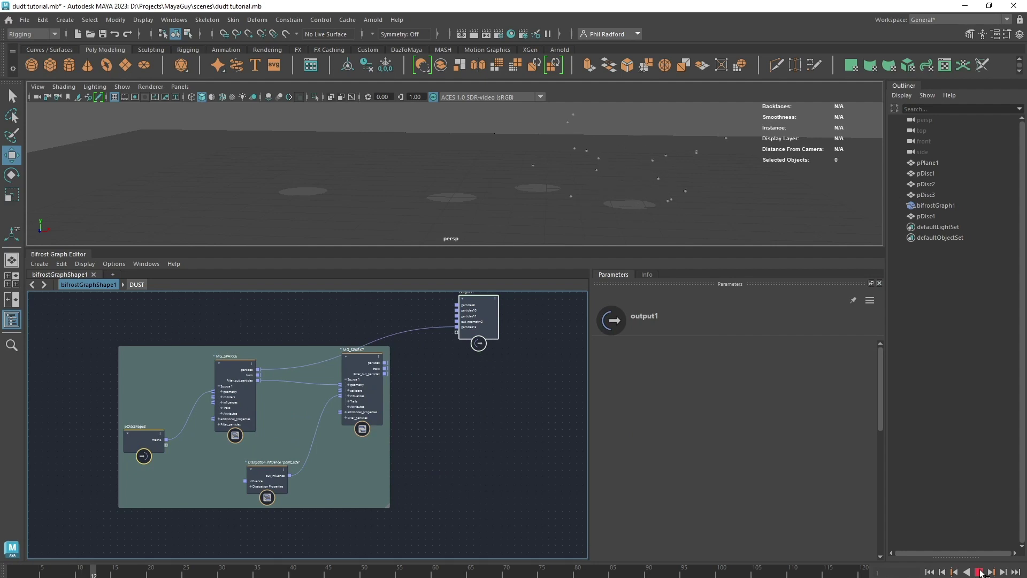
left_click(979, 572)
right_click_drag(635, 176, 495, 199, "alt")
left_click_drag(495, 200, 506, 191, "alt")
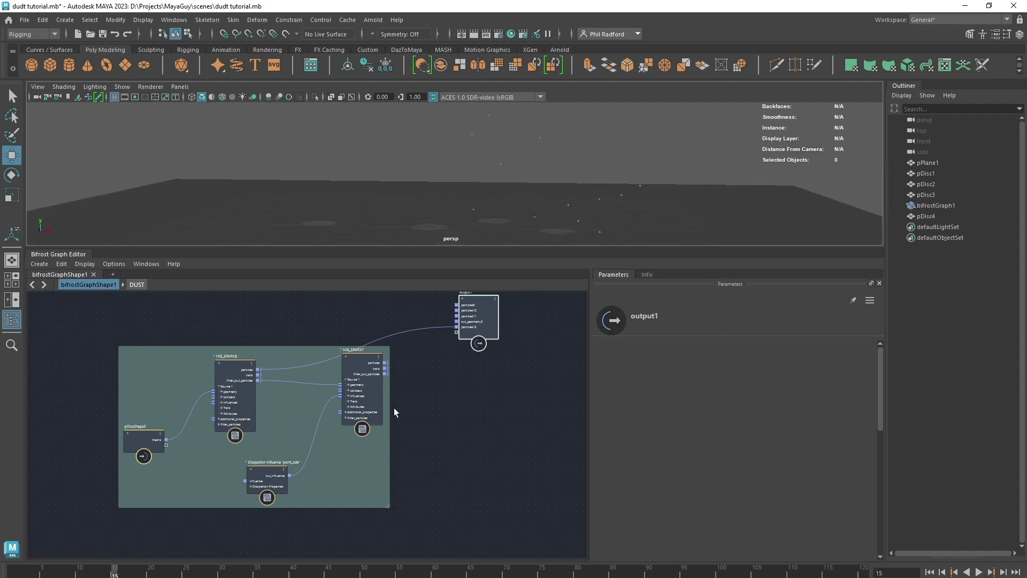
- Cut MG_SPARK6's particles connection to output1, nudge MG_SPARK7 upward and connect MG_SPARK7's particles to output1 instead
left_click_drag(391, 335, 232, 375)
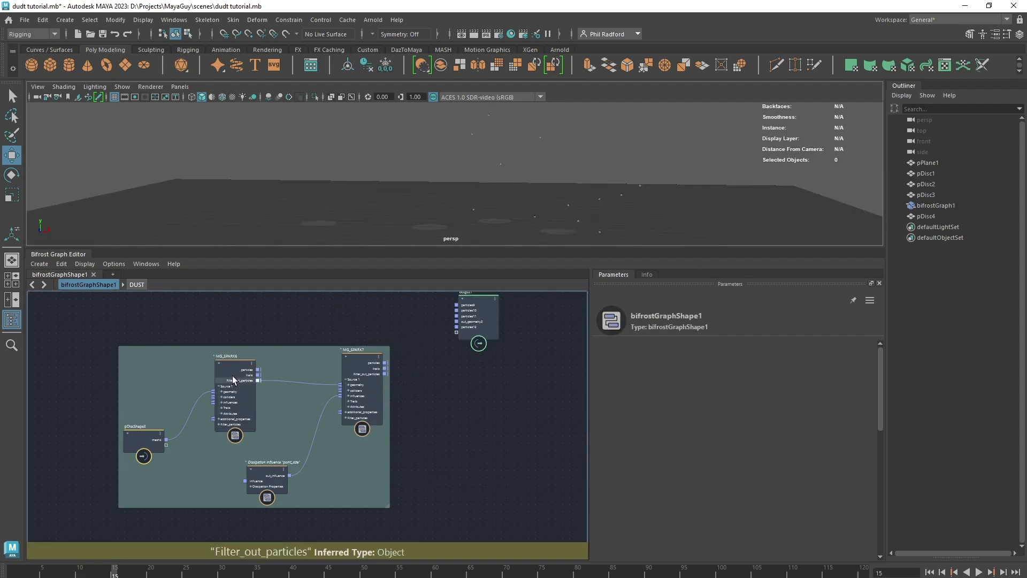
left_click(232, 375)
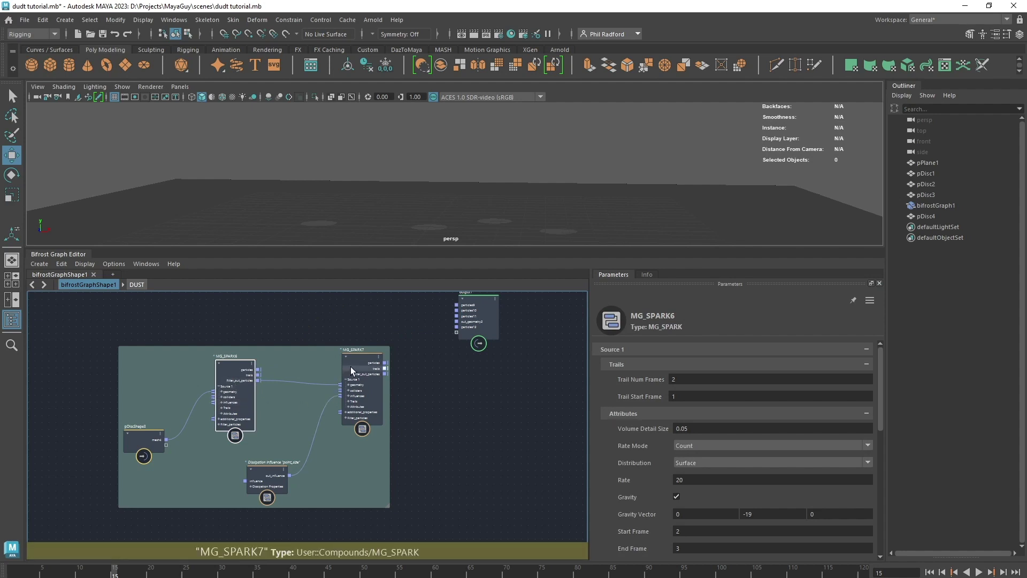
left_click_drag(351, 367, 353, 359)
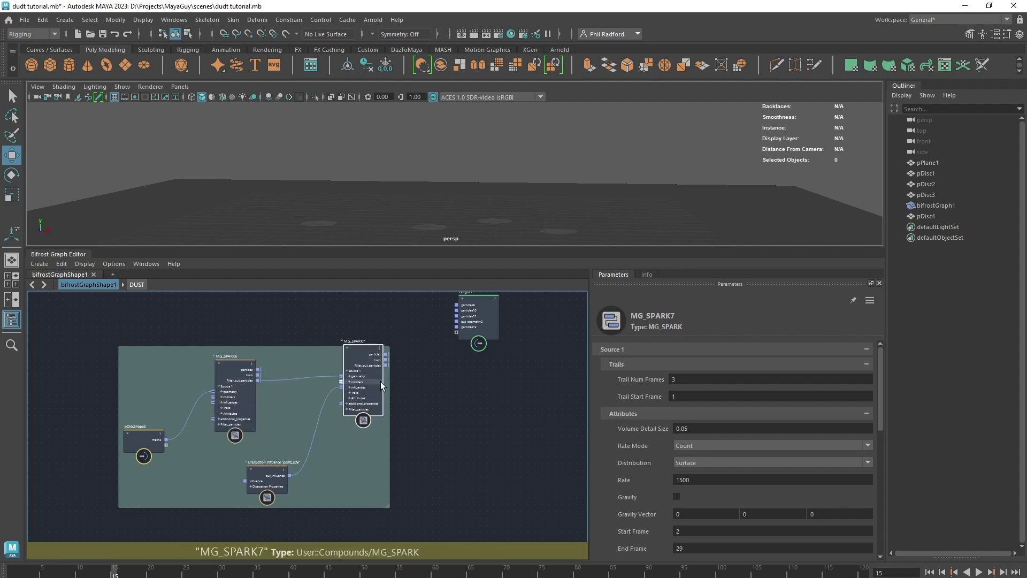
left_click_drag(386, 354, 456, 332)
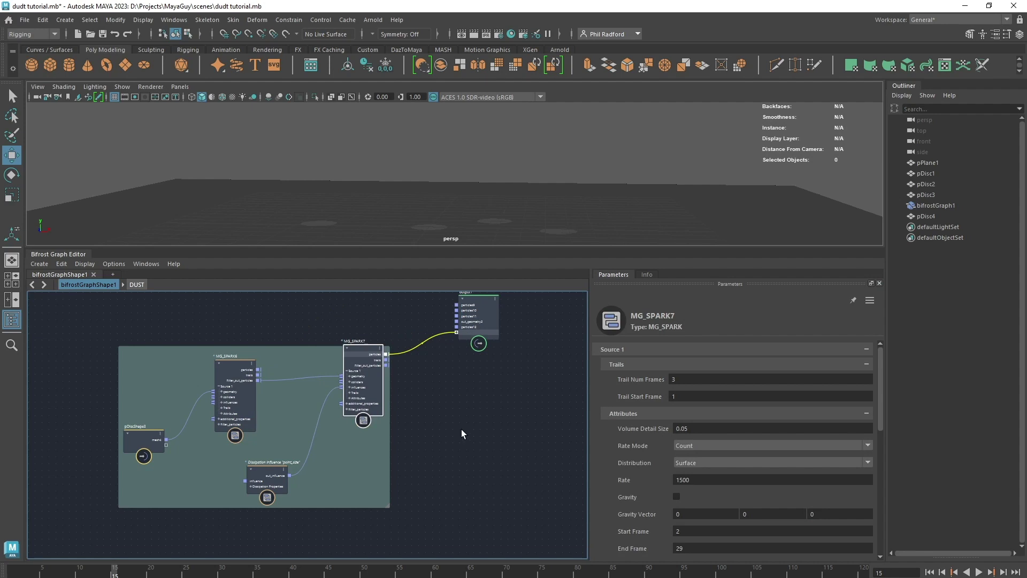
- Play the simulation from the first frame and examine the MG_SPARK7 particle burst from a slightly different angle
left_click(930, 572)
left_click(978, 572)
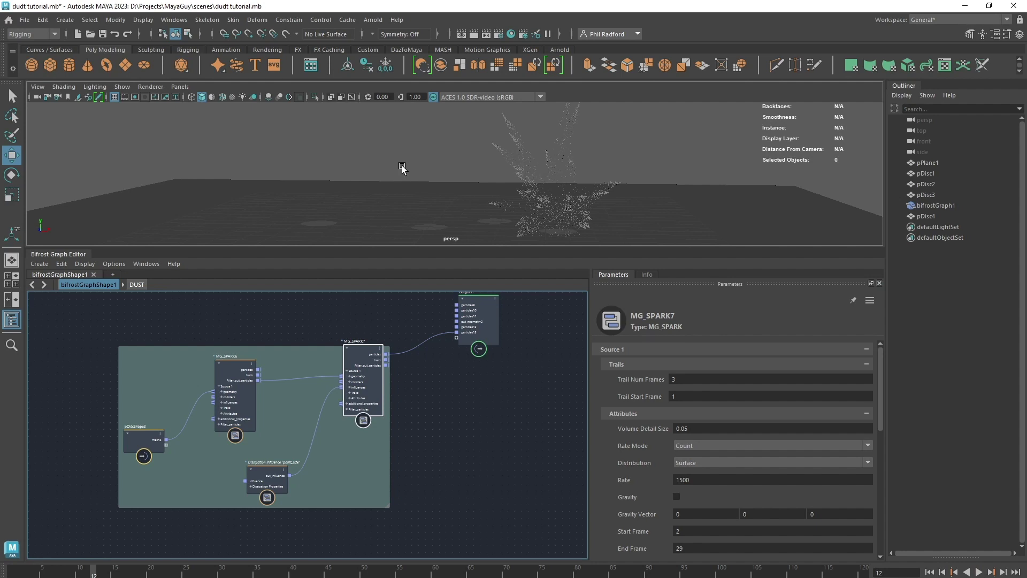
left_click_drag(404, 172, 416, 177, "alt")
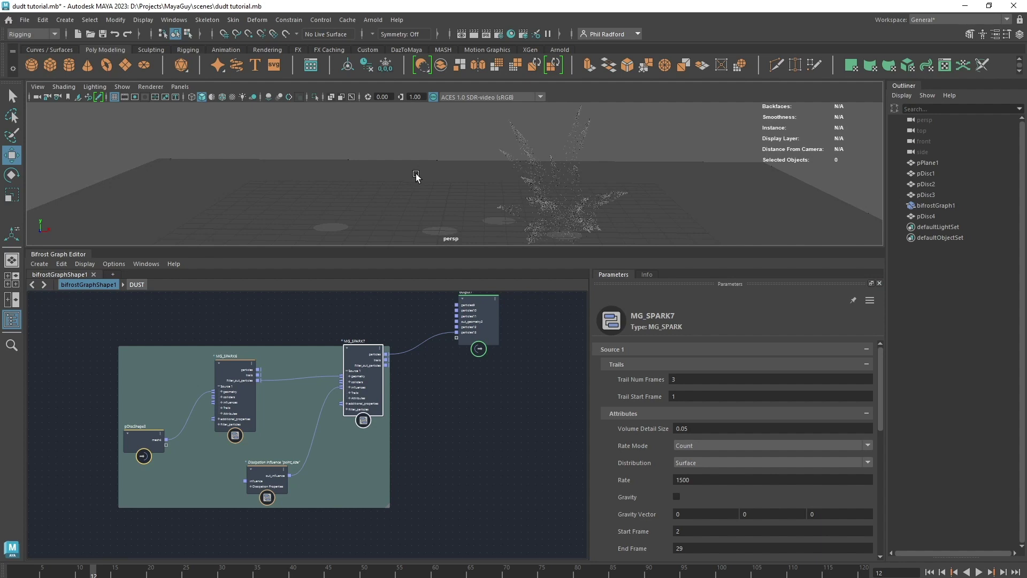
left_click_drag(416, 177, 404, 159, "alt")
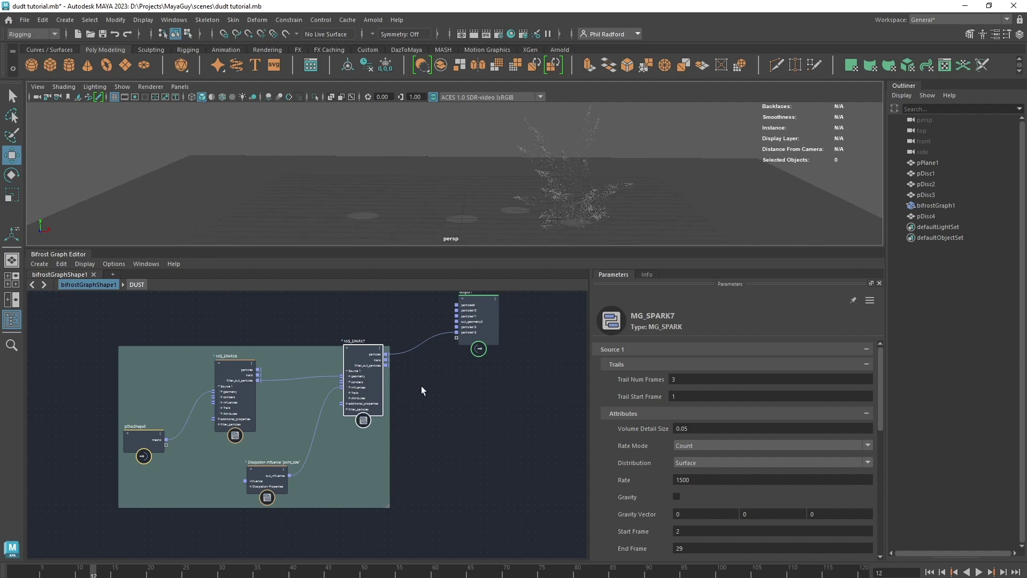
- Identify the emitter discs by selecting pDisc4, pDisc1 and pDisc2 one after another in the viewport
middle_click_drag(422, 386, 462, 403)
middle_click_drag(152, 321, 431, 428)
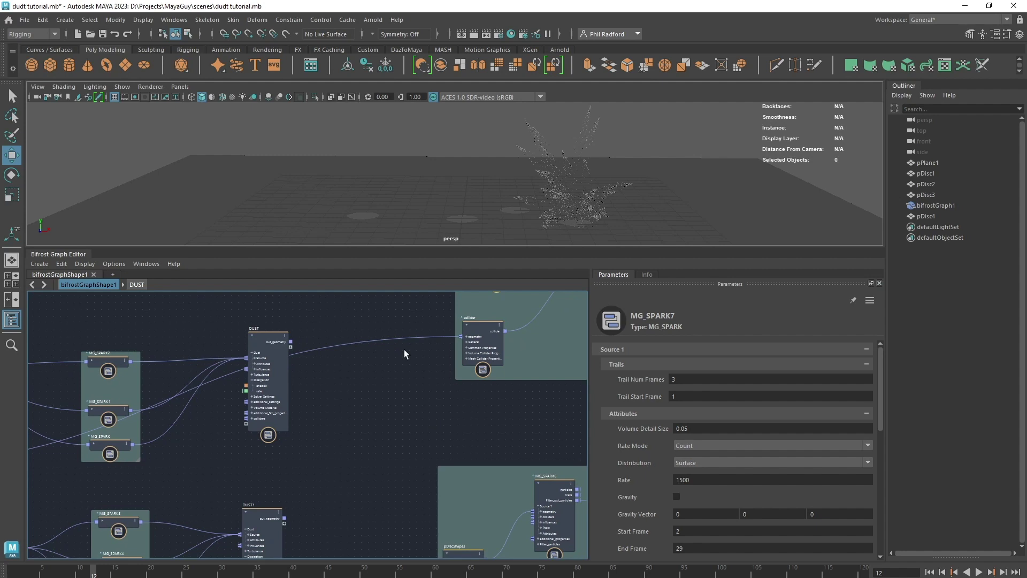
left_click(366, 213)
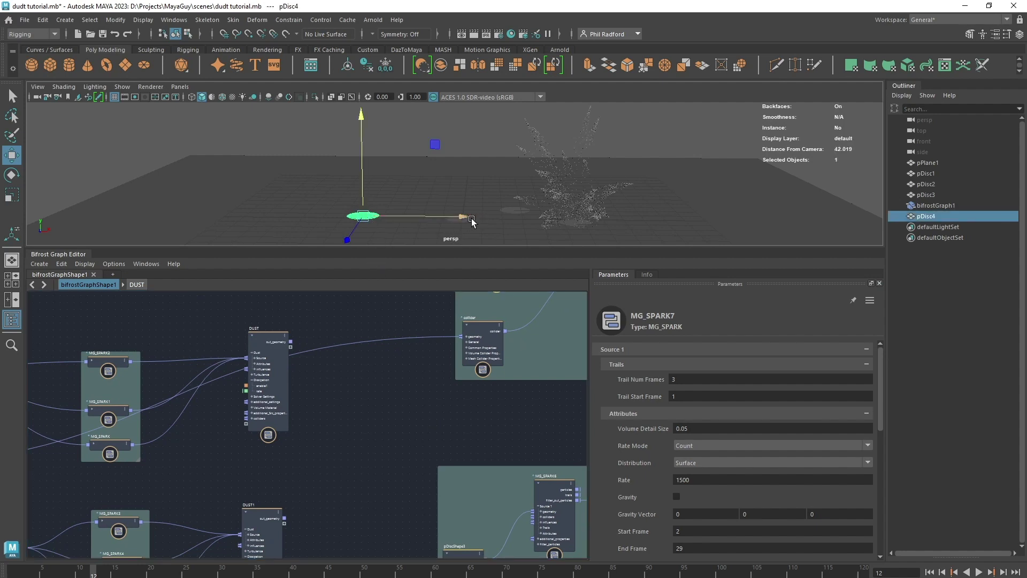
left_click(470, 220)
left_click(504, 213)
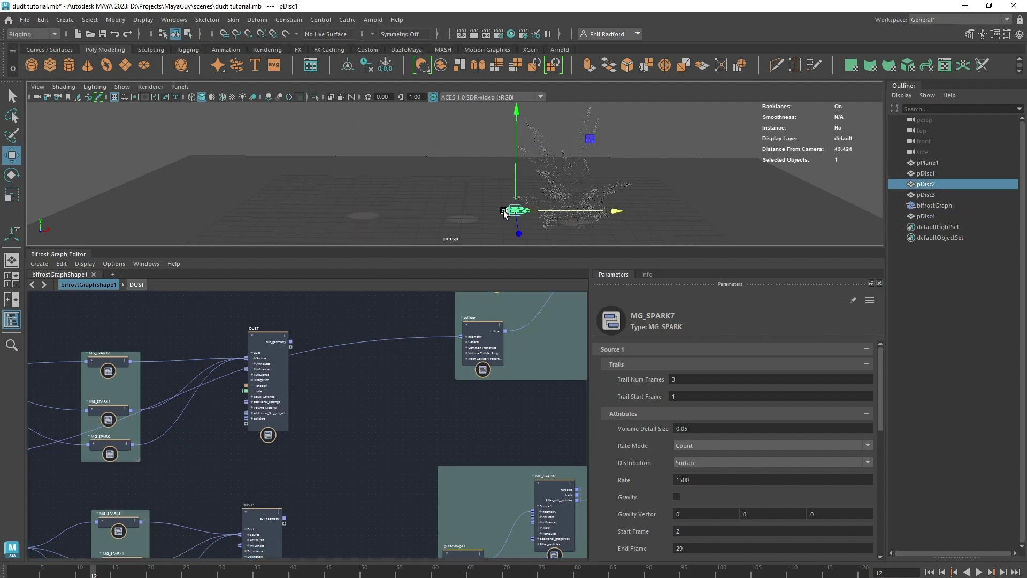
- Cut the MG_SPARK7 particles connection to output1 and move the output1 node up and away from its group
scroll(367, 435, "down", 5)
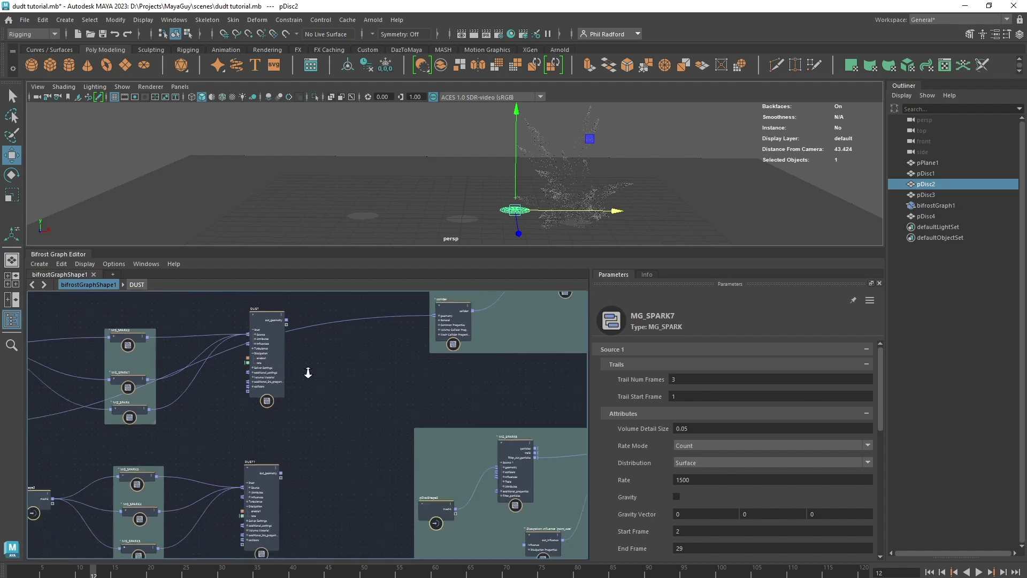
middle_click_drag(298, 490, 157, 553)
scroll(266, 500, "up", 2)
right_click_drag(156, 552, 221, 554, "alt")
middle_click_drag(268, 392, 220, 426, "alt")
left_click(496, 412)
scroll(480, 392, "up", 3)
middle_click_drag(452, 410, 356, 398)
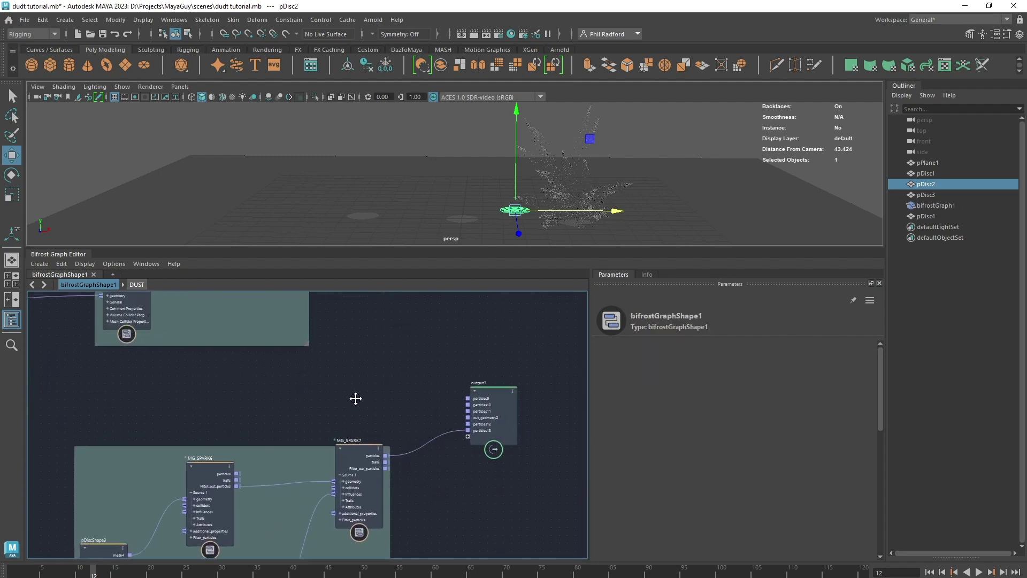
left_click_drag(639, 182, 637, 169, "alt")
left_click_drag(491, 426, 514, 425)
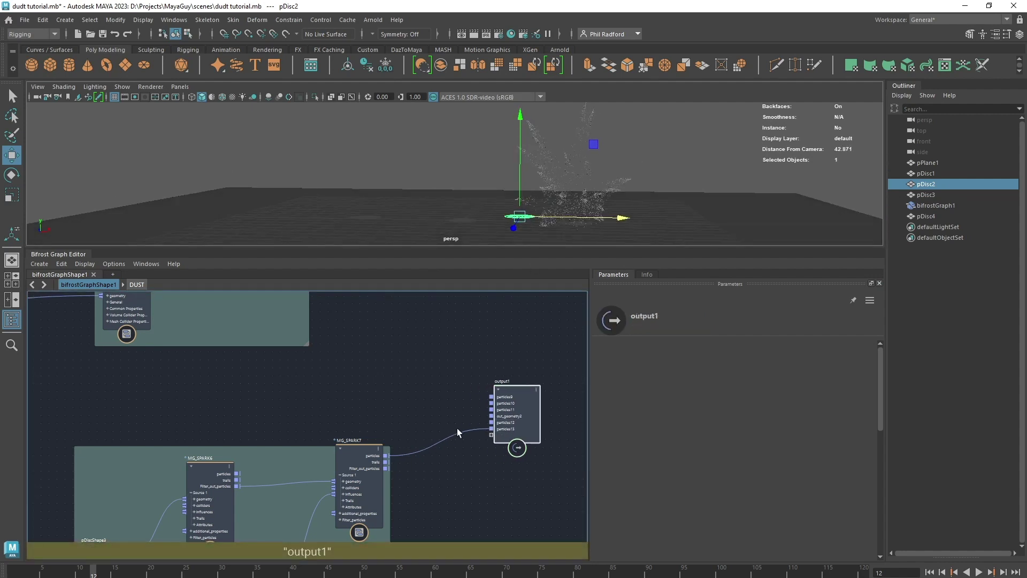
left_click_drag(437, 377, 447, 471, "ctrl+alt+shift")
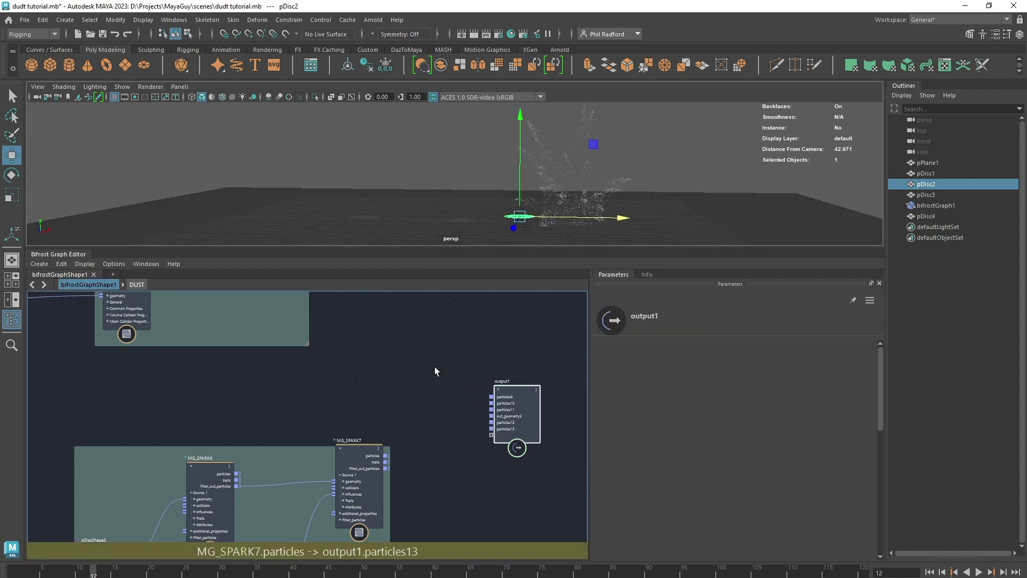
left_click_drag(519, 413, 536, 348)
- Select MG_SPARK8 in the pDiscShape4 group and connect its particles to a new port on the main output node
middle_click_drag(423, 341, 418, 492, "alt")
left_click(268, 374)
left_click_drag(291, 358, 450, 416)
middle_click_drag(367, 481, 449, 492)
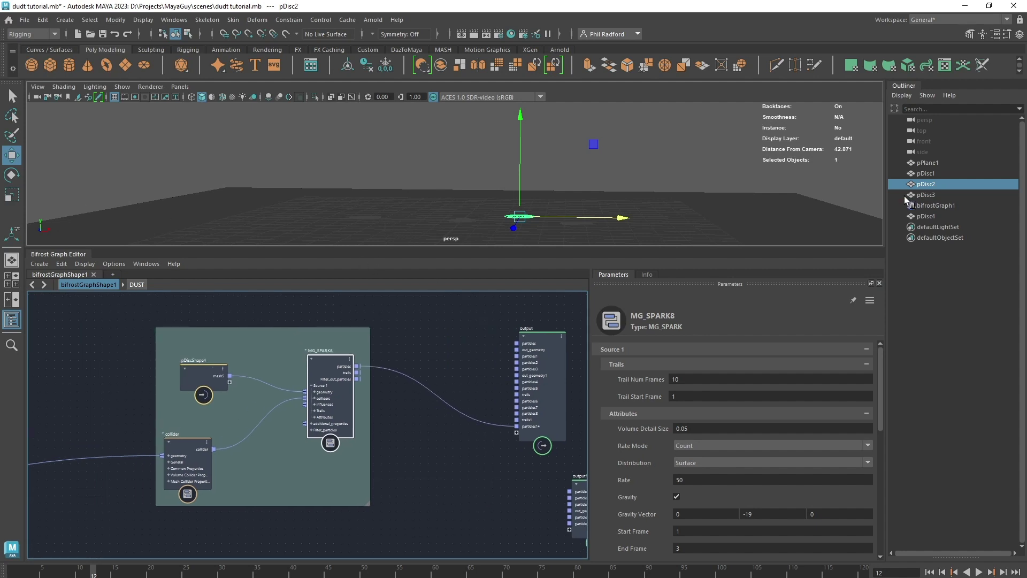
- Select bifrostGraph1 and play the simulation from the first frame to preview the MG_SPARK8 particles
left_click(921, 207)
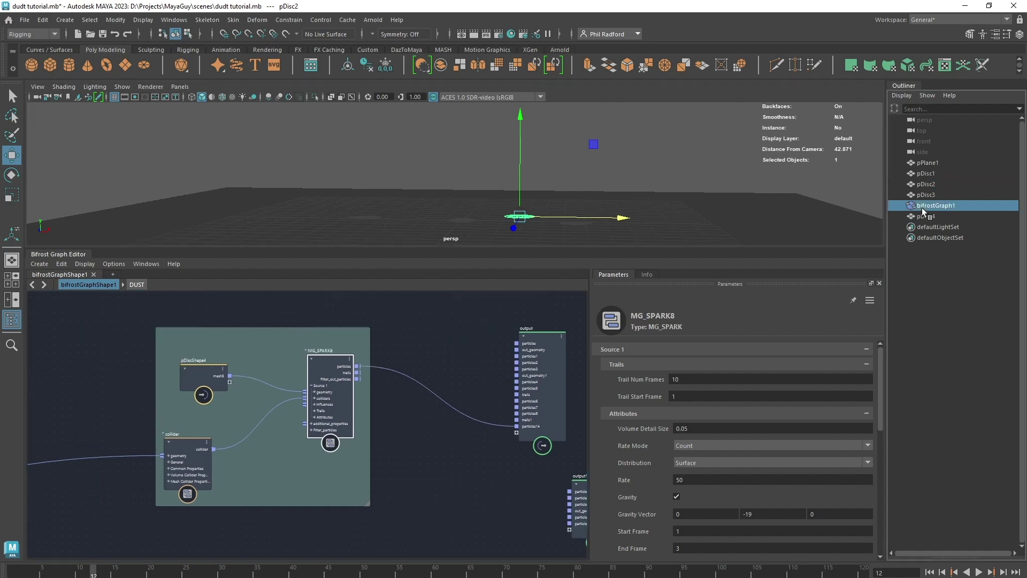
left_click(930, 572)
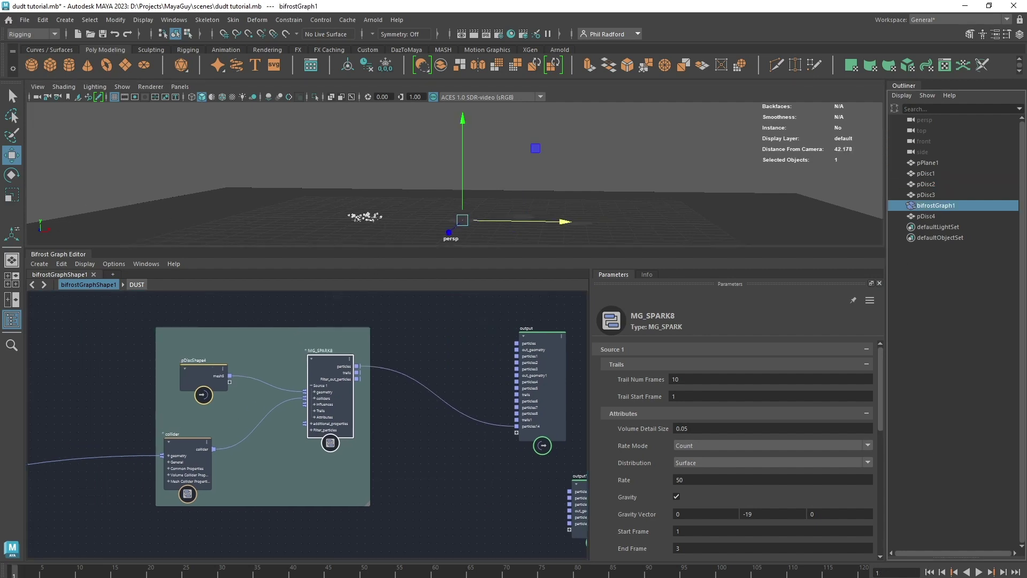
left_click(979, 572)
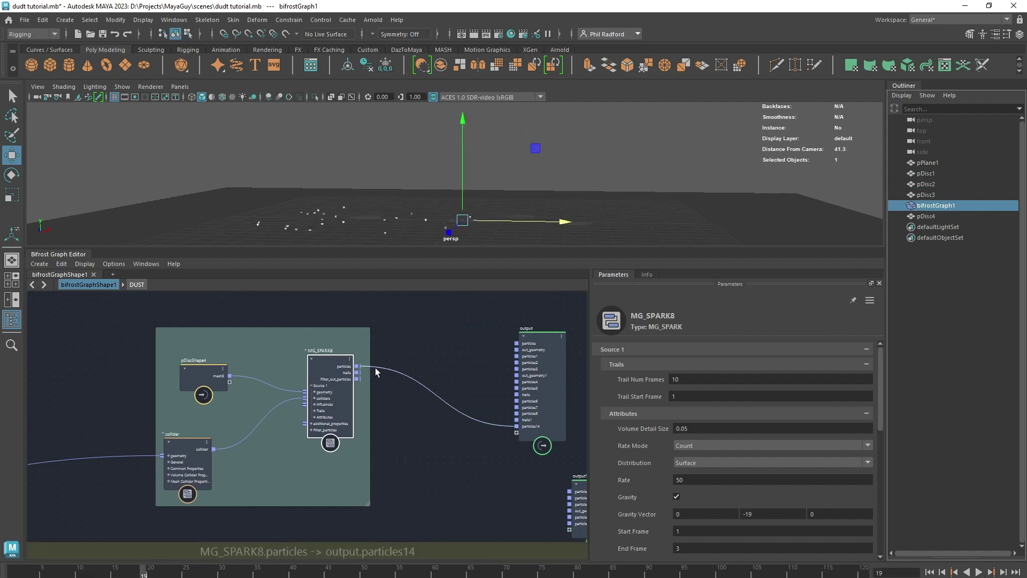
- Connect MG_SPARK8's trails to the output node, deselect the graph object and replay the simulation from the first frame
left_click_drag(358, 378, 524, 435)
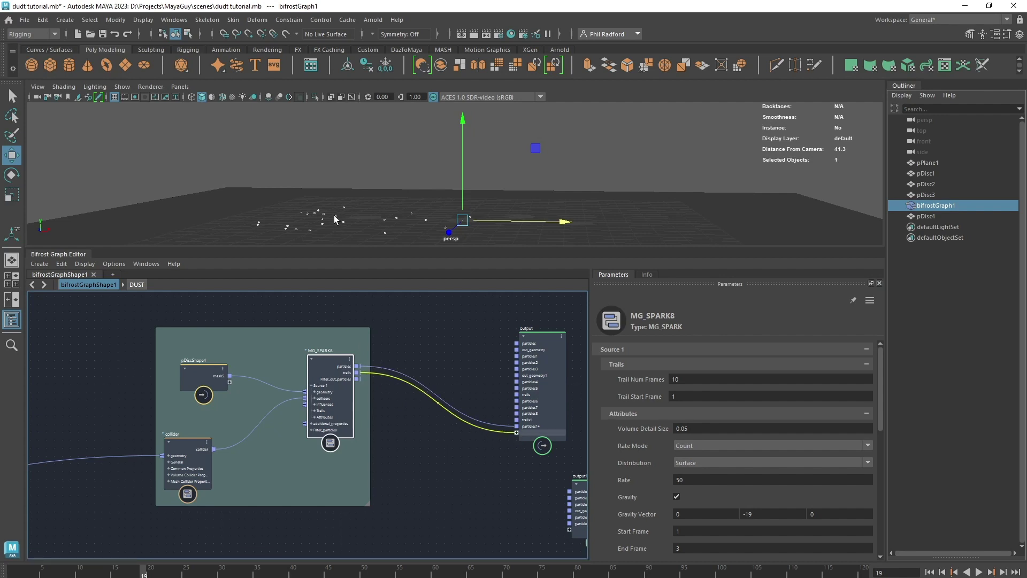
left_click(379, 185)
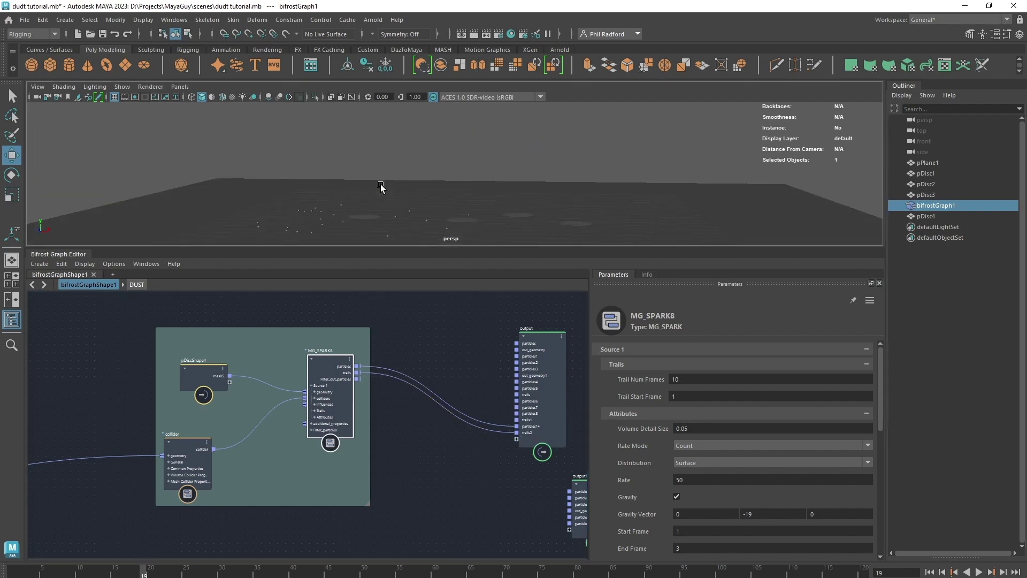
left_click(930, 572)
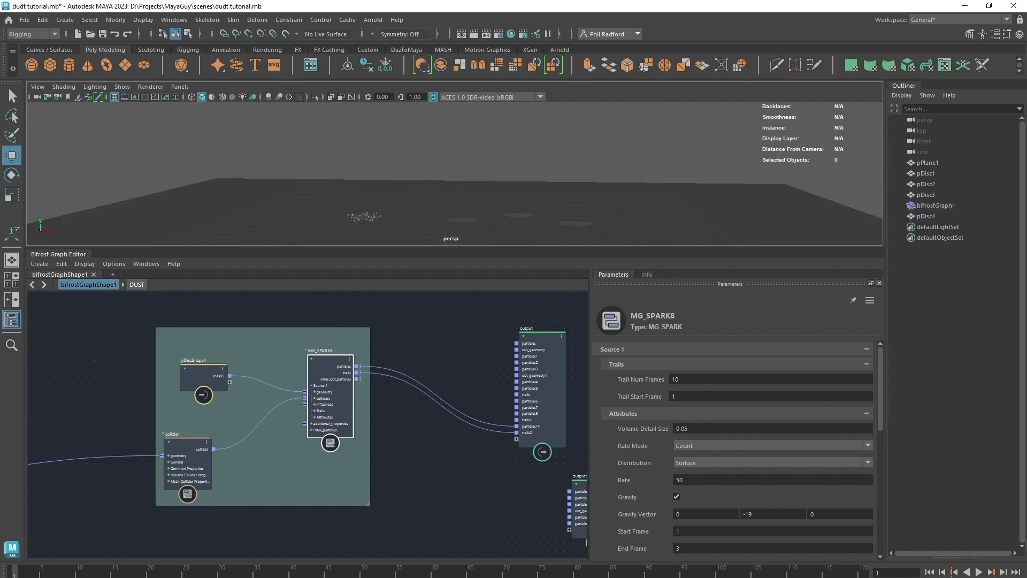
left_click(978, 572)
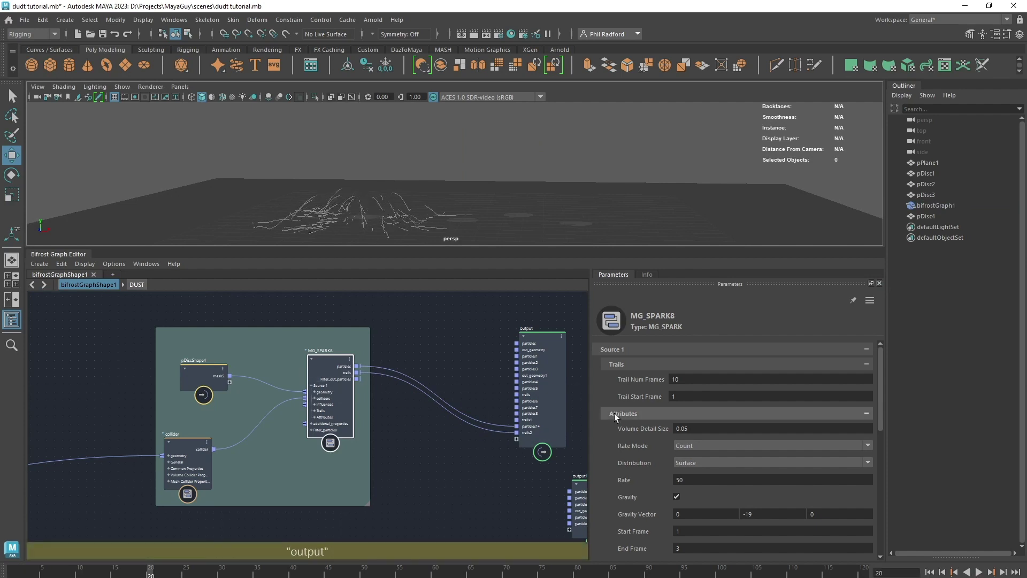
- Shorten MG_SPARK8's trails by setting Trail Num Frames to 3 and reducing it to 2, replaying the simulation after each change
double_click(695, 379)
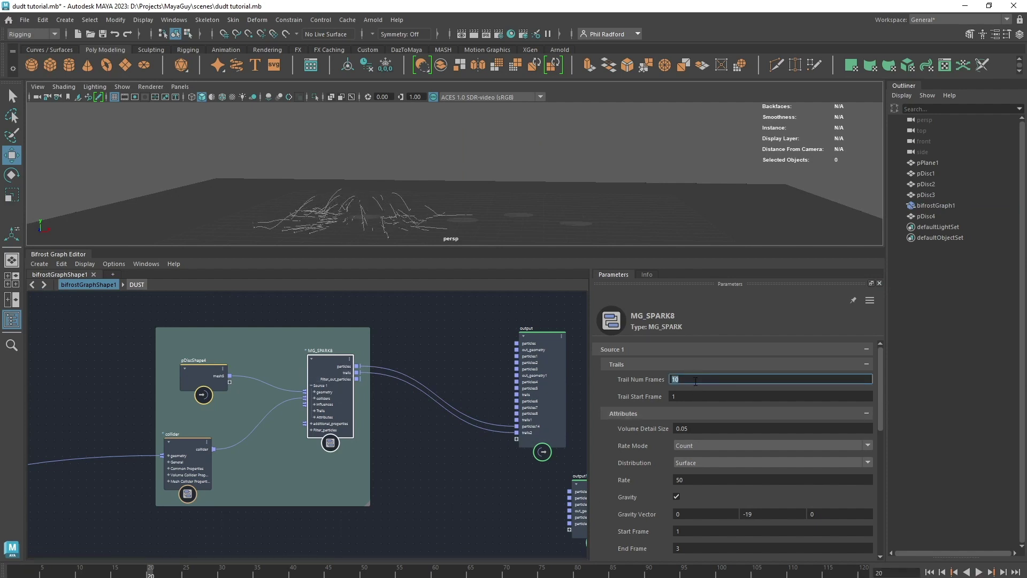
type("3")
key("Return")
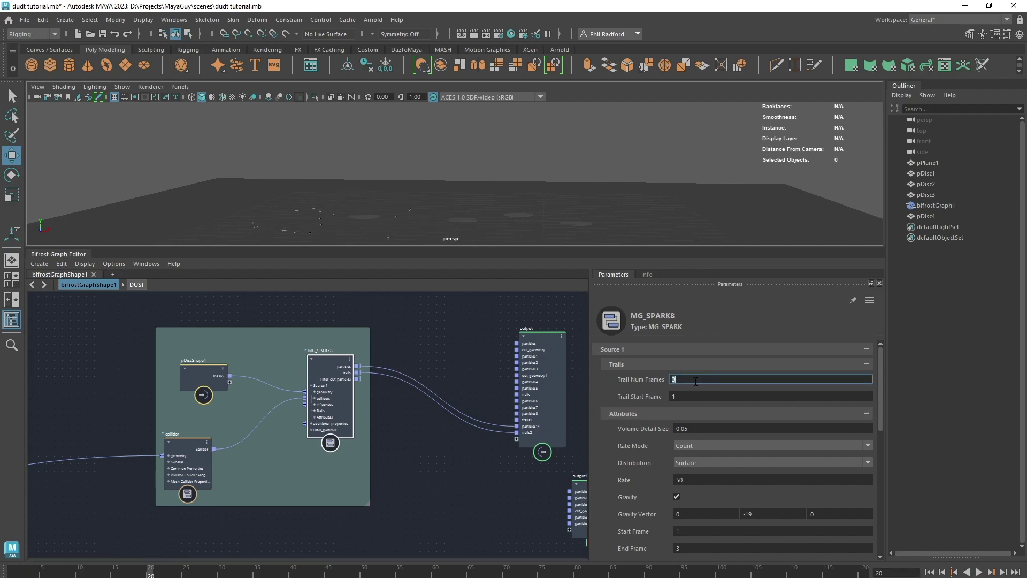
left_click(931, 573)
left_click(979, 572)
left_click(978, 572)
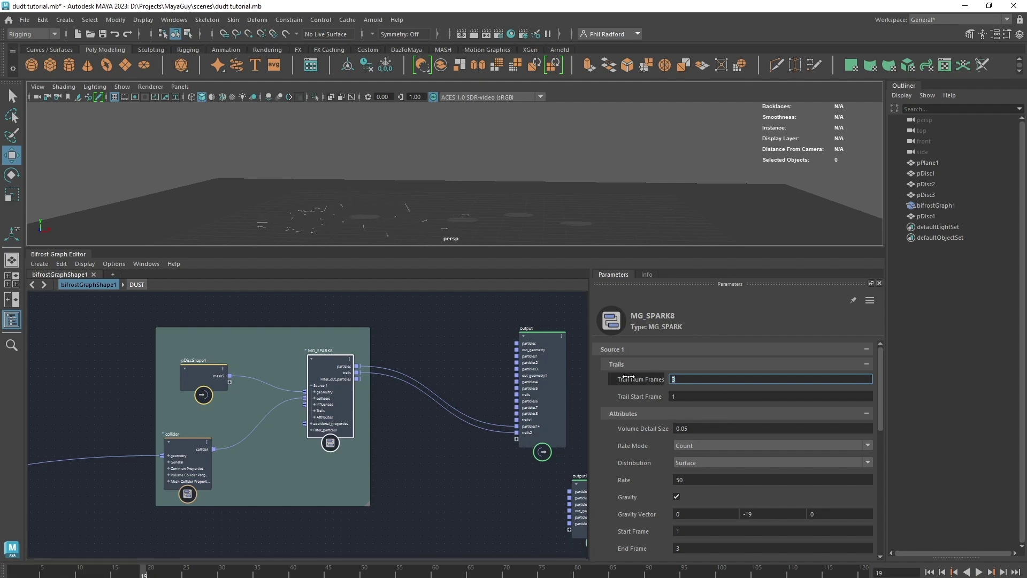
left_click_drag(629, 377, 622, 378)
left_click(929, 572)
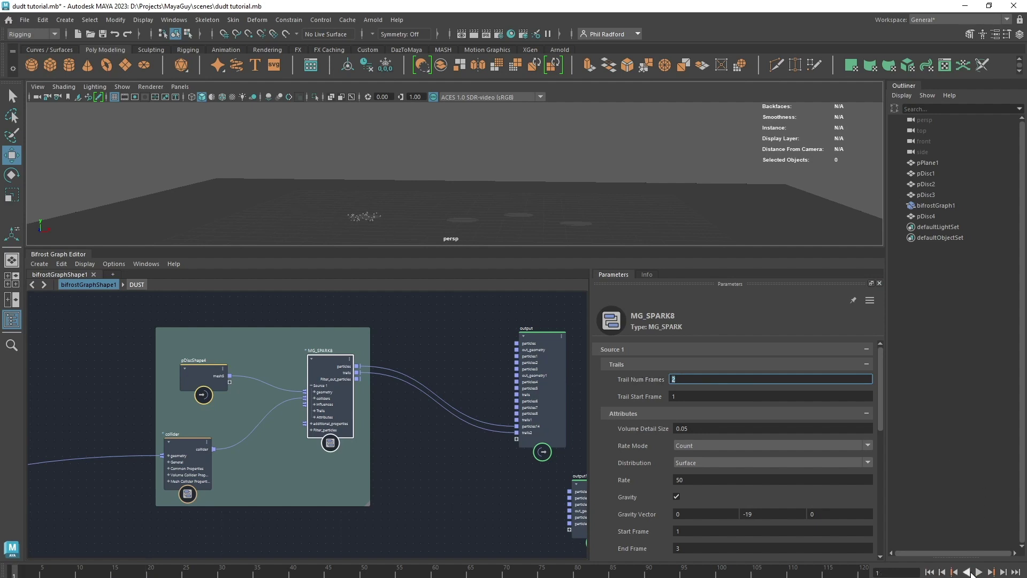
left_click(978, 572)
- Set the Y component of MG_SPARK8's Gravity Vector to -9 and replay the simulation
middle_click_drag(447, 467, 420, 447, "alt")
right_click_drag(421, 448, 430, 457, "alt")
left_click_drag(297, 349, 291, 342)
scroll(668, 499, "down", 3)
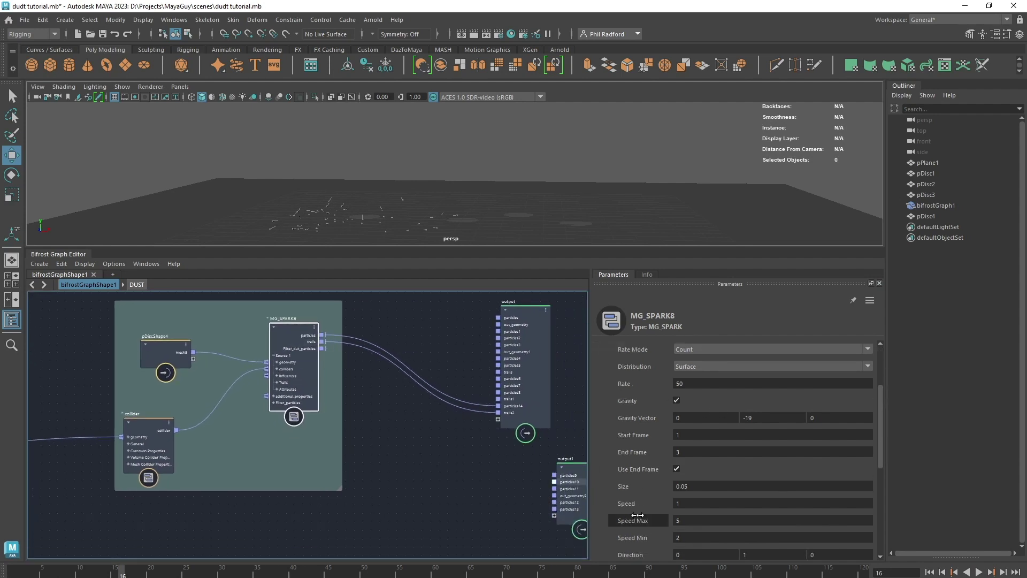
left_click(757, 419)
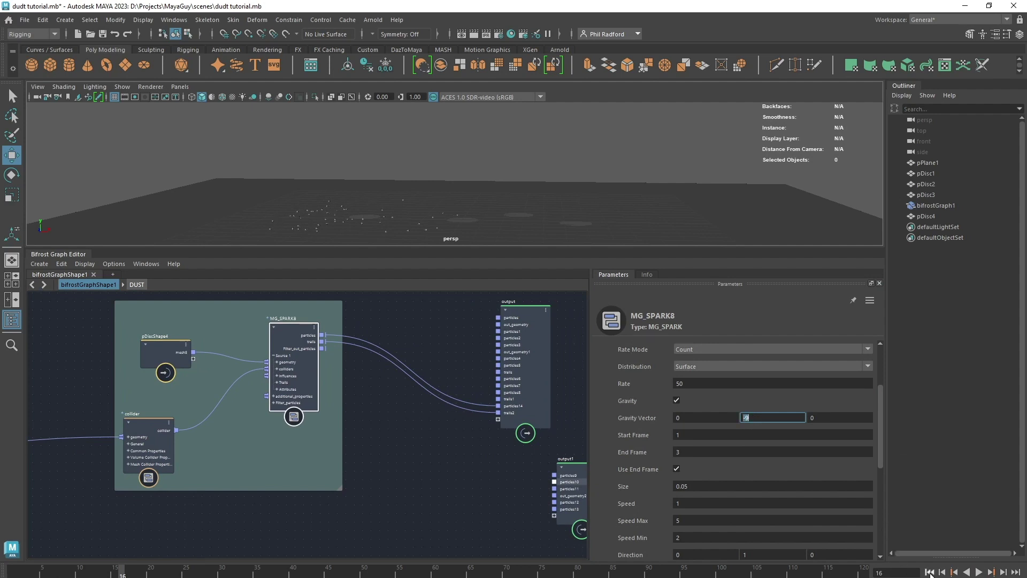
left_click(979, 572)
left_click(979, 572)
- Survey the remaining emitter groups, selecting MG_SPARK7 and DUST1 to review their parameters
left_click(376, 456)
right_click_drag(376, 456, 347, 437, "alt")
middle_click_drag(425, 493, 457, 457, "alt")
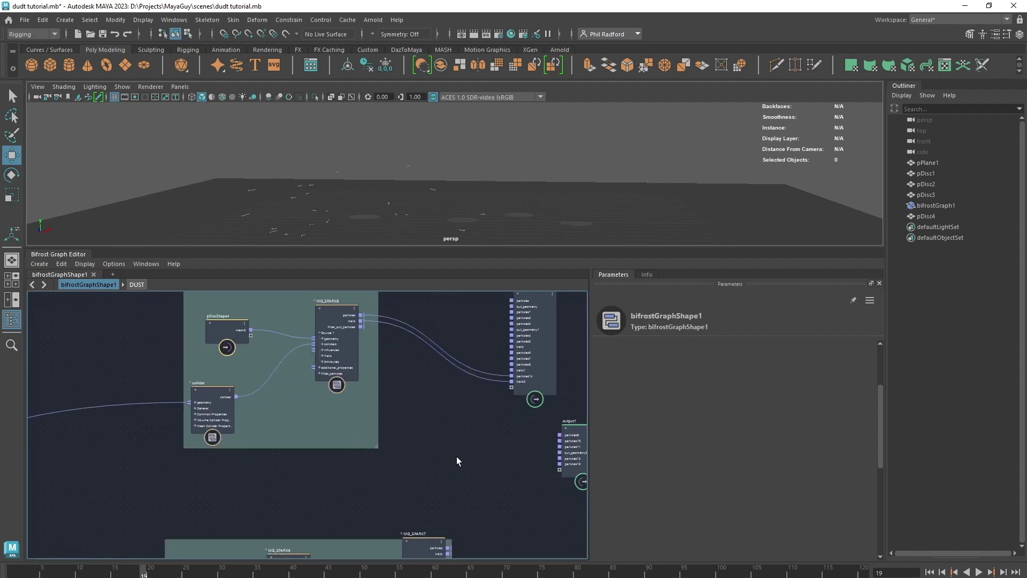
left_click(423, 541)
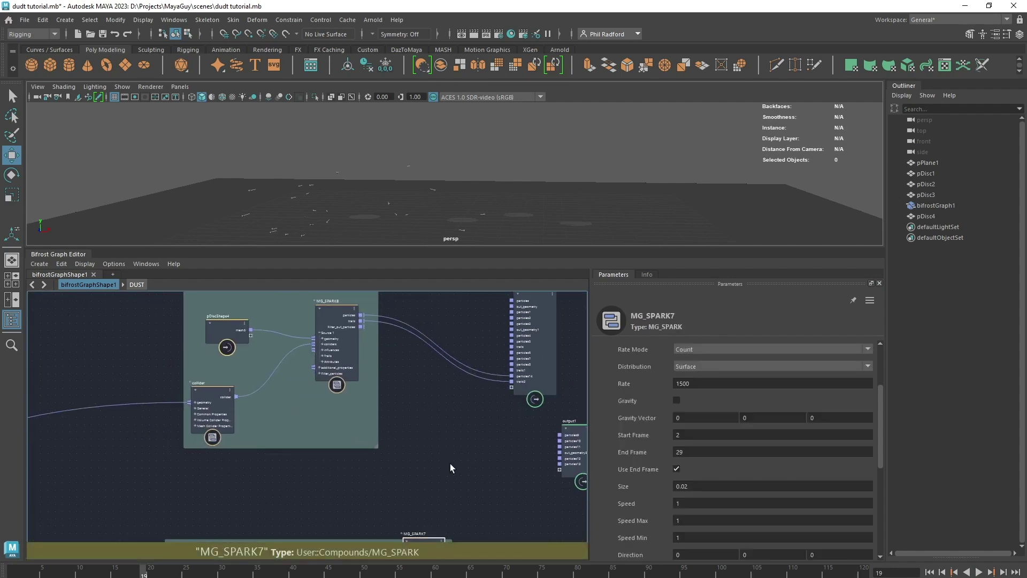
middle_click_drag(289, 479, 612, 425, "alt")
middle_click_drag(298, 407, 358, 350, "alt")
left_click_drag(358, 350, 353, 399)
middle_click_drag(423, 409, 432, 362, "alt")
right_click_drag(432, 362, 404, 375, "alt")
left_click_drag(371, 442, 370, 435)
- Move MG_SPARK6 closer to MG_SPARK7 inside the pDiscShape3 backdrop, leaving it selected with its parameters shown
middle_click_drag(436, 438, 144, 477)
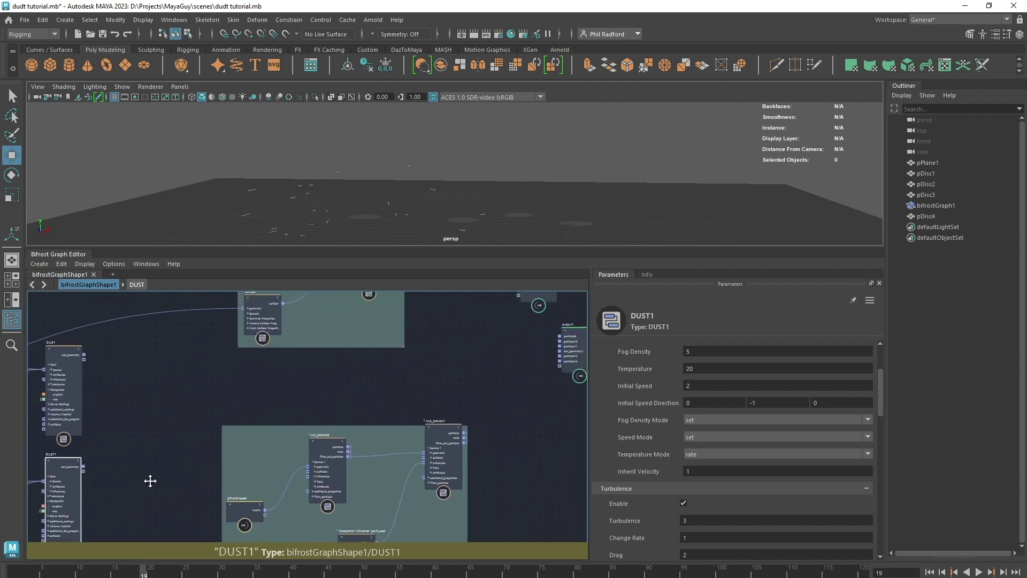
left_click_drag(328, 450, 338, 451)
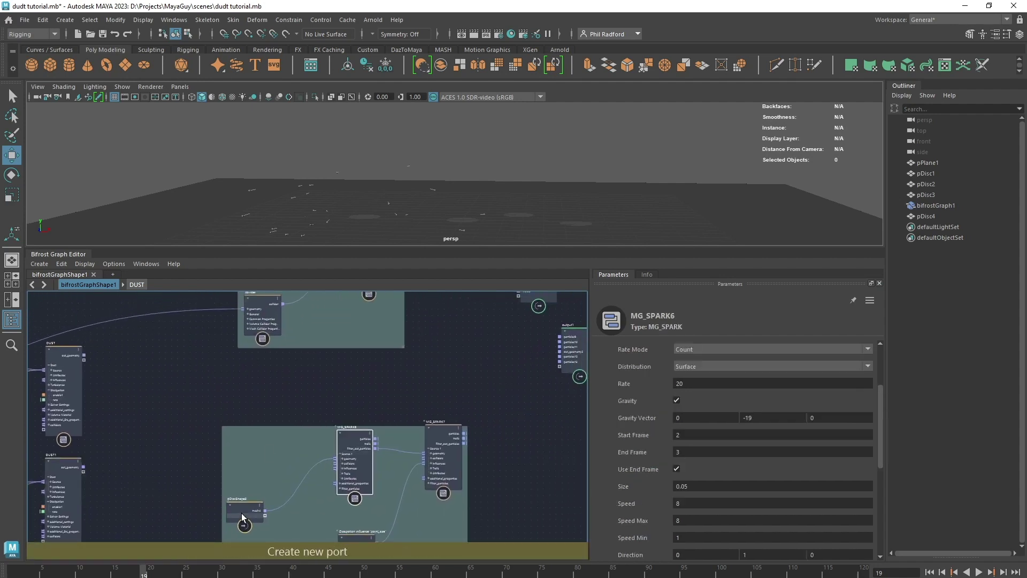
- Move the pDiscShape3 input node closer to MG_SPARK6 inside its backdrop
left_click_drag(242, 513, 278, 461)
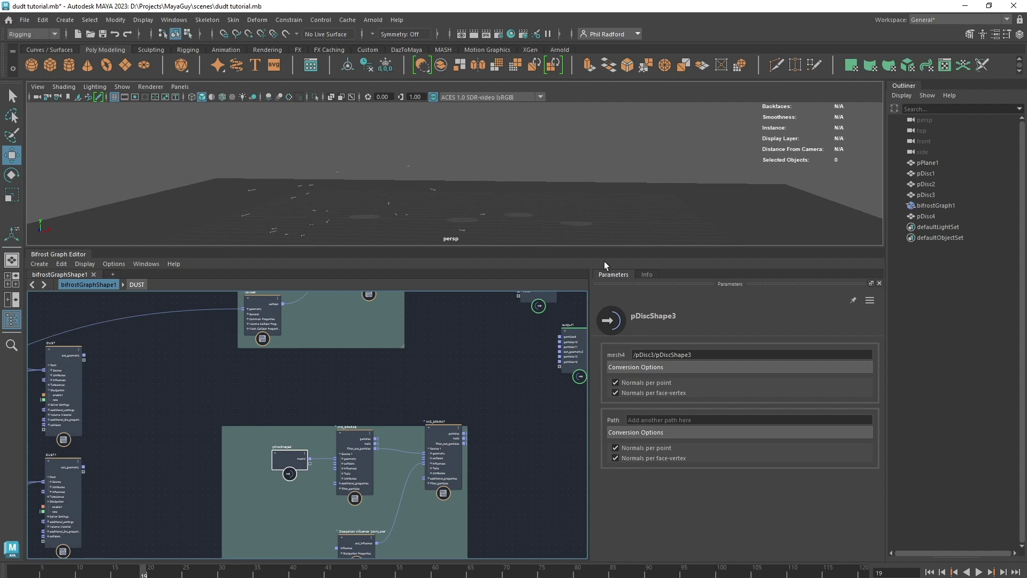
- Expand MG_SPARK2, move it out of its backdrop, and arrange it beside the DUST node with clear space between them
middle_click_drag(266, 367, 556, 329, "alt")
scroll(436, 396, "up", 2)
middle_click_drag(392, 362, 471, 438, "alt")
left_click_drag(412, 410, 412, 392)
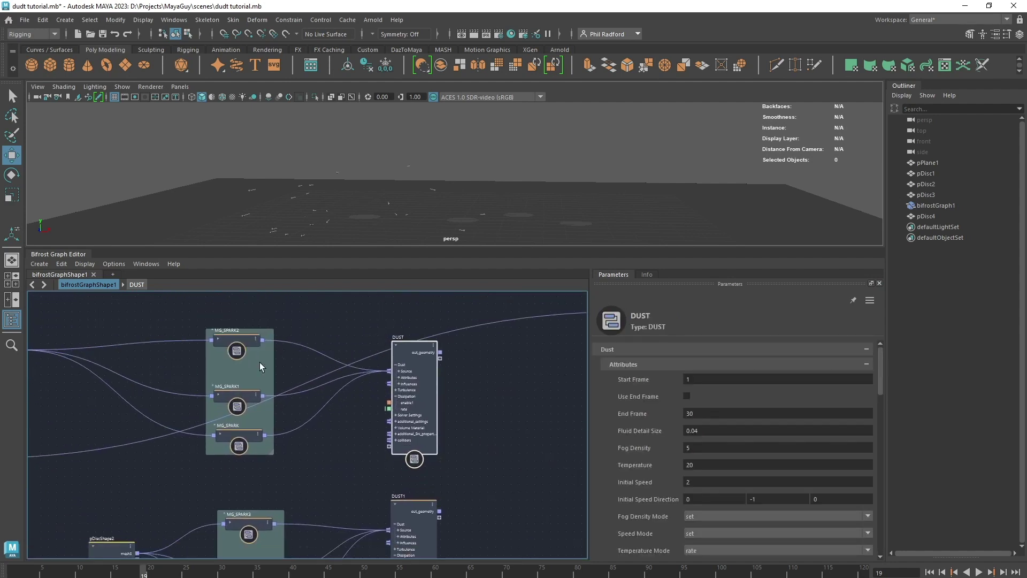
left_click(218, 339)
left_click_drag(224, 348, 321, 369)
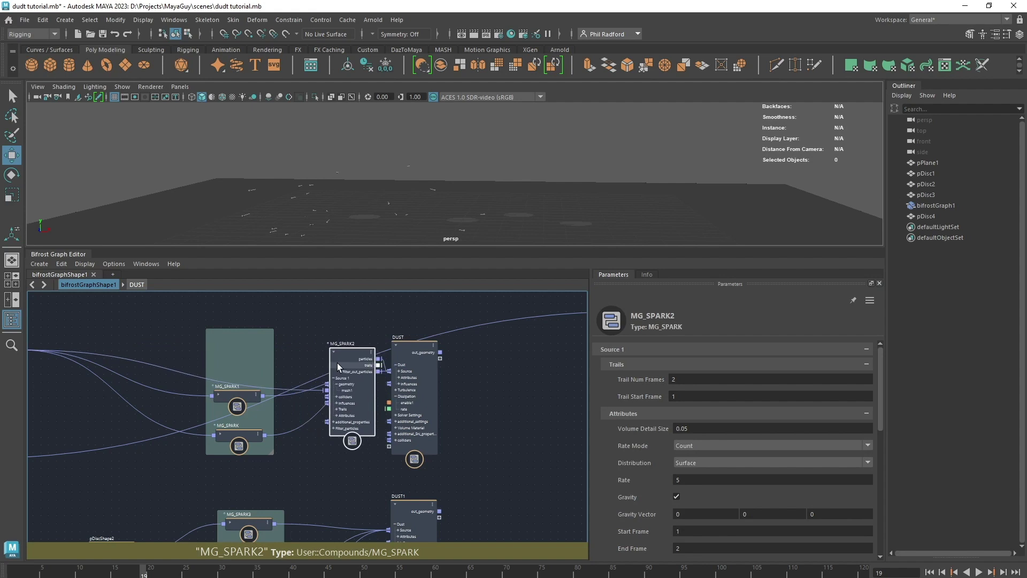
left_click_drag(410, 378, 447, 375)
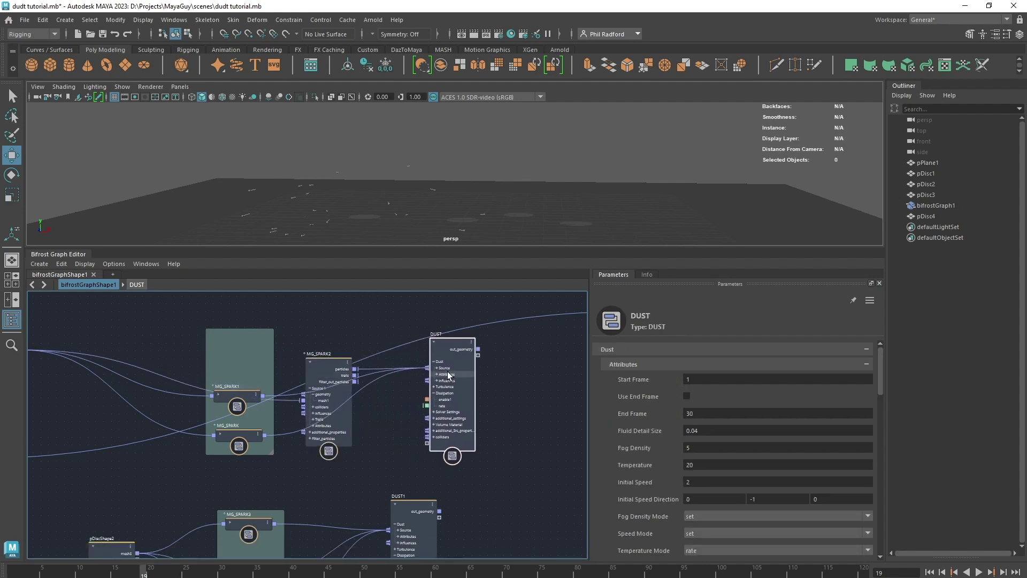
left_click_drag(334, 368, 342, 348)
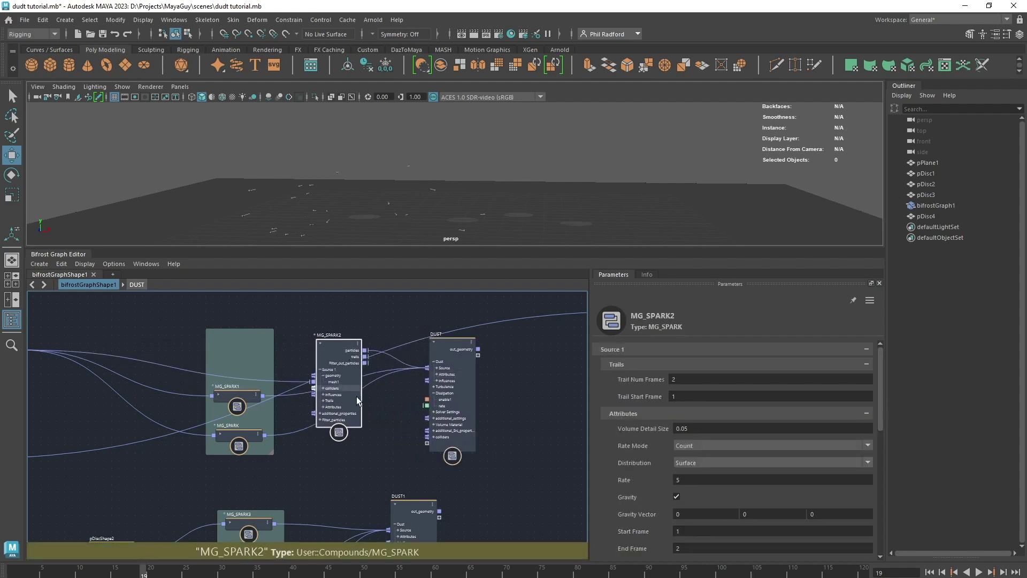
- Add an IGNITE2 compound to the graph beside the DUST node and delete it again
middle_click_drag(522, 384, 459, 380)
left_click(459, 380)
key("Tab")
type("ignit")
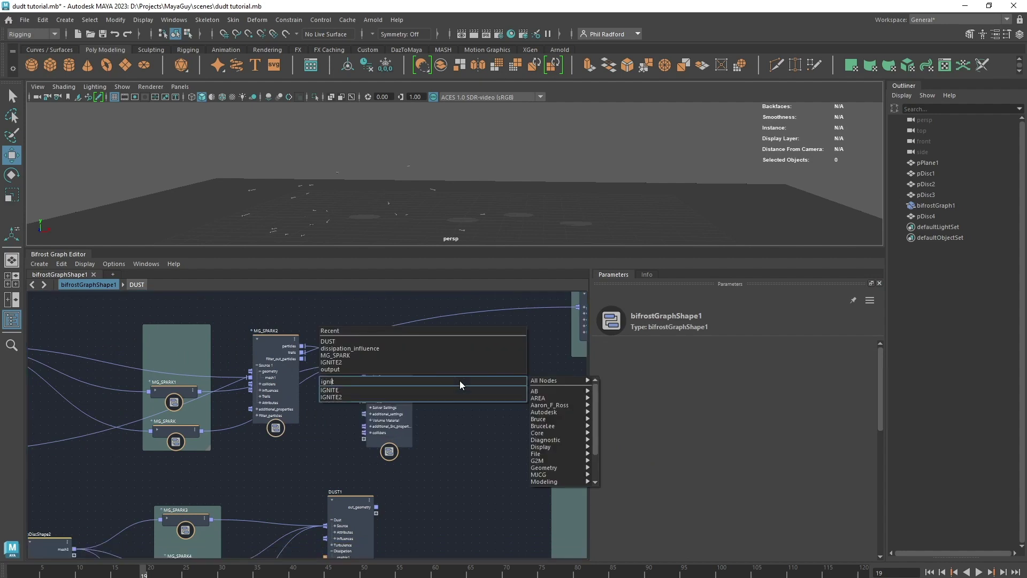
key("Down")
key("Down")
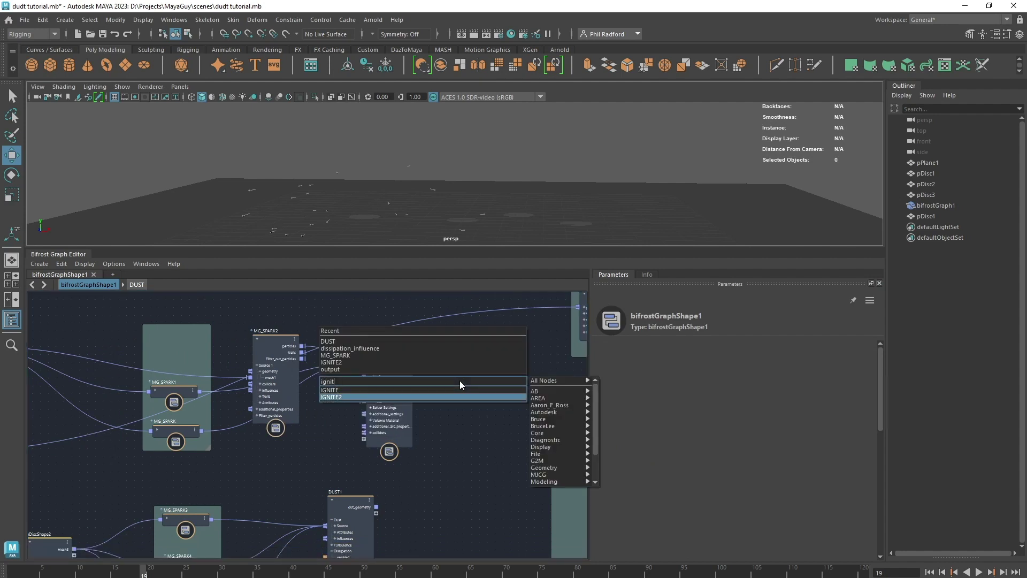
key("Return")
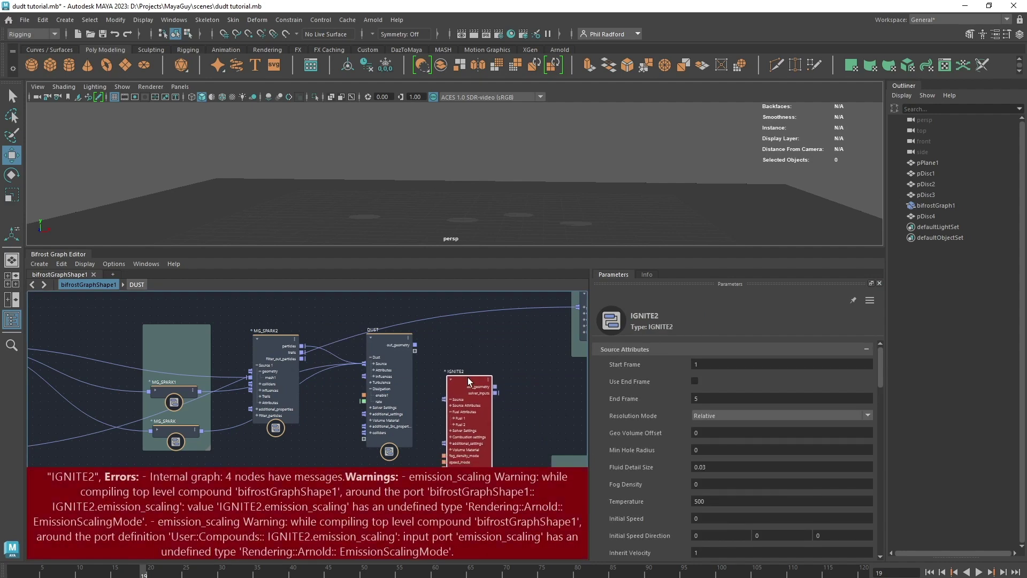
key("Delete")
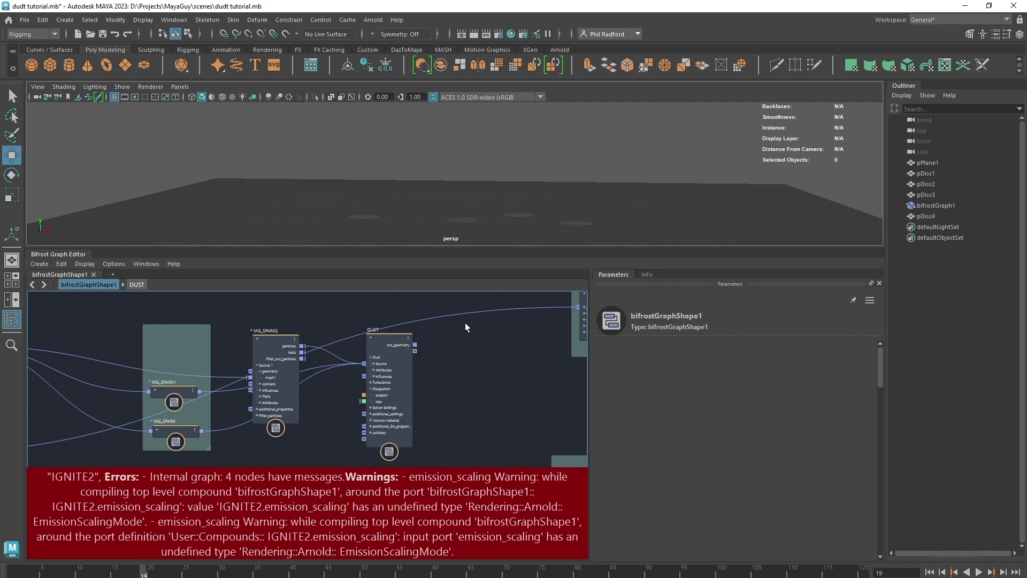
- Reposition DUST farther from the emitter backdrop and shift MG_SPARK2 slightly toward it, leaving MG_SPARK2 selected with its parameters shown
left_click_drag(394, 381, 394, 374)
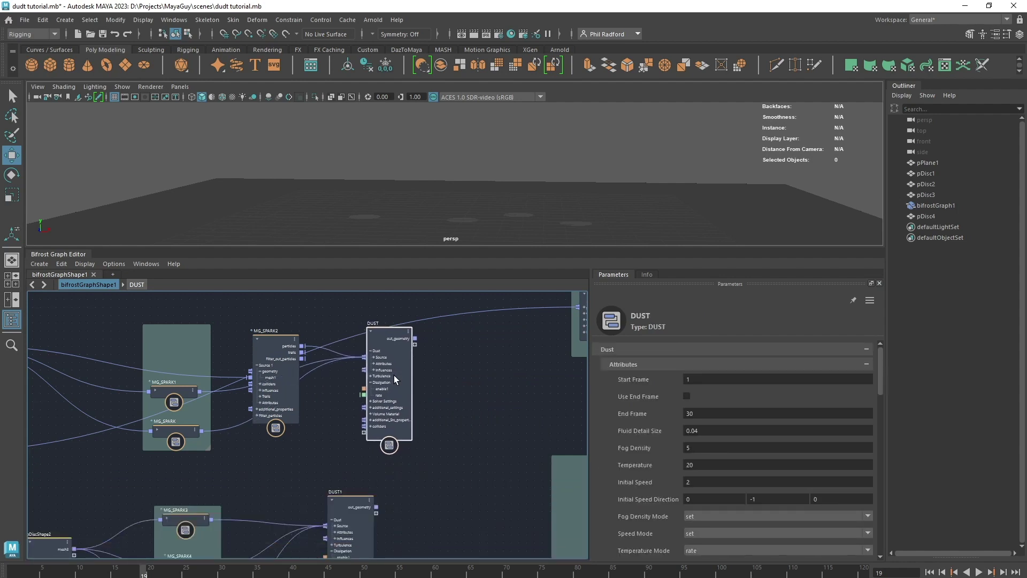
left_click_drag(394, 375, 402, 381)
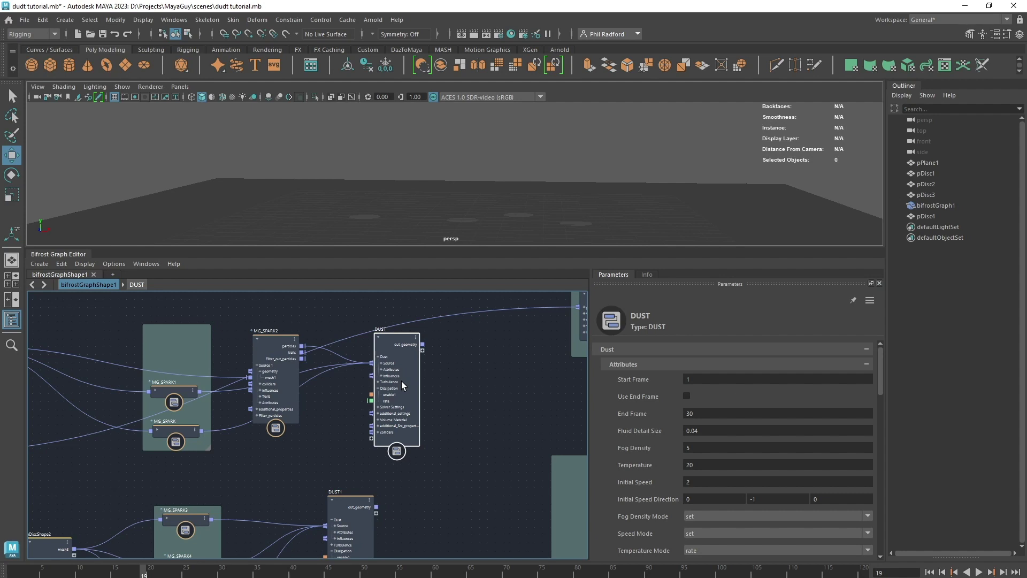
left_click_drag(399, 355, 419, 349)
mouse_move(274, 345)
left_mouse_down()
mouse_move(302, 352)
mouse_move(285, 354)
left_mouse_up()
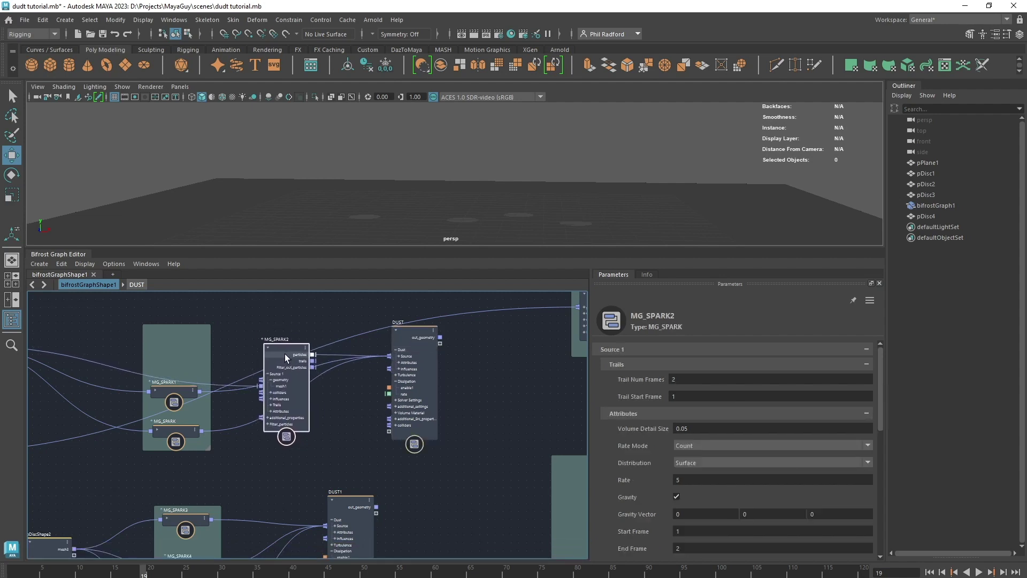